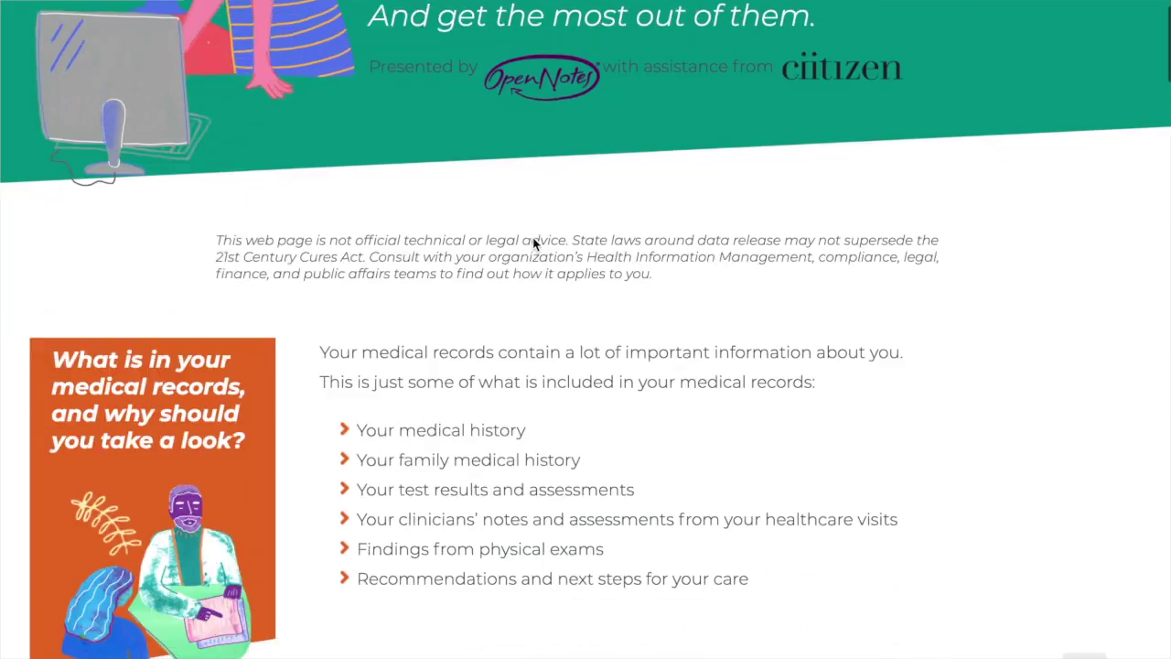
# - Follow the orange 'Click here when you are ready to report' link to the Health IT feedback portal
pyautogui.scroll(-15, 536, 244)
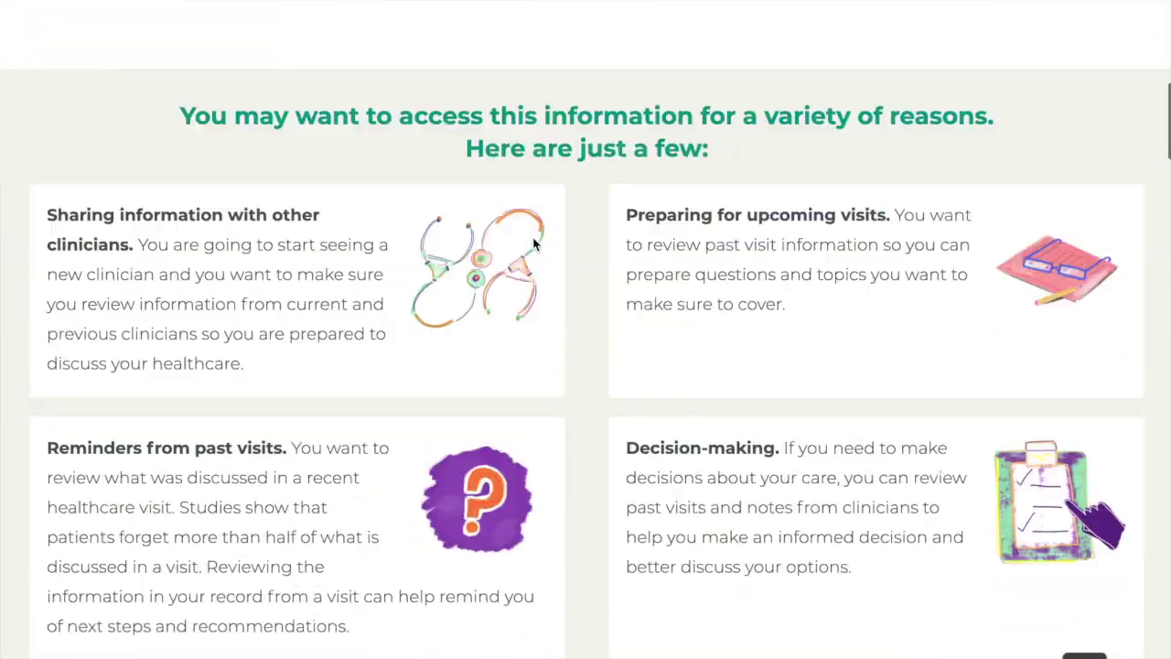
pyautogui.scroll(-20, 534, 242)
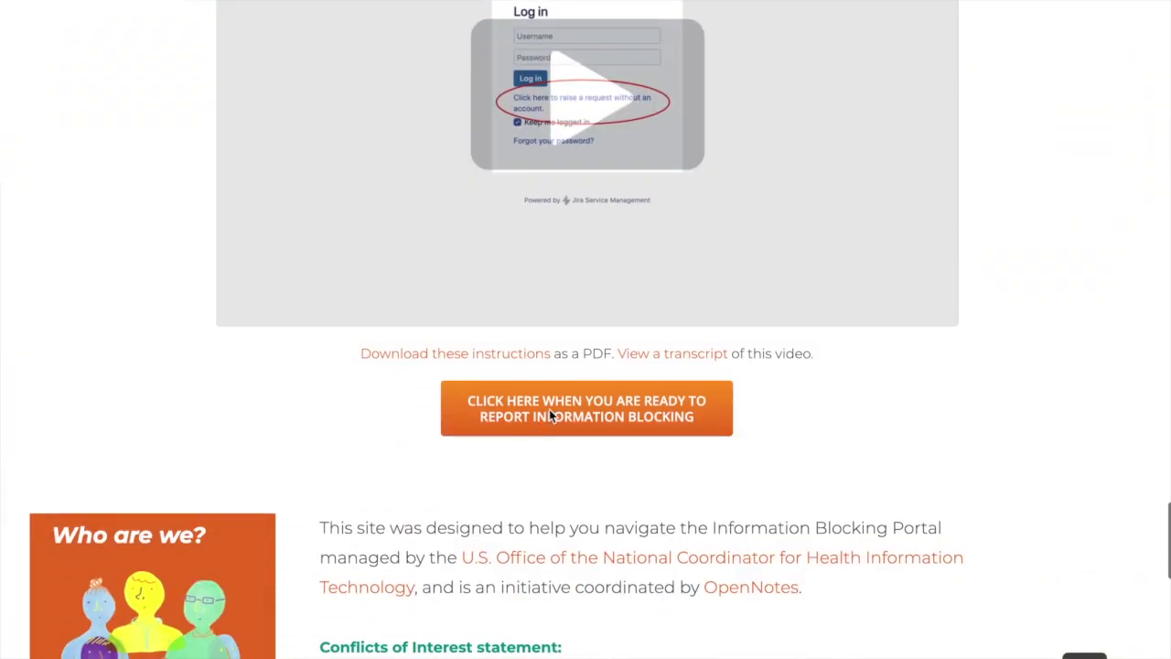
pyautogui.click(549, 412)
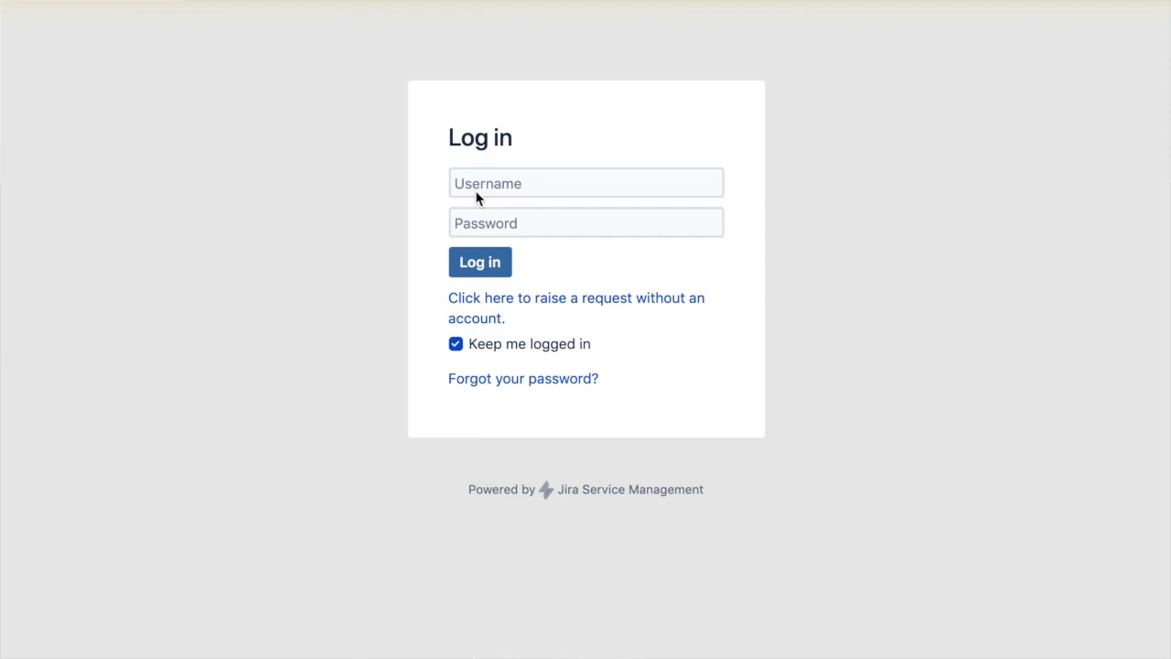
# - Continue without an account and choose the 'Report information blocking' request type
pyautogui.click(476, 306)
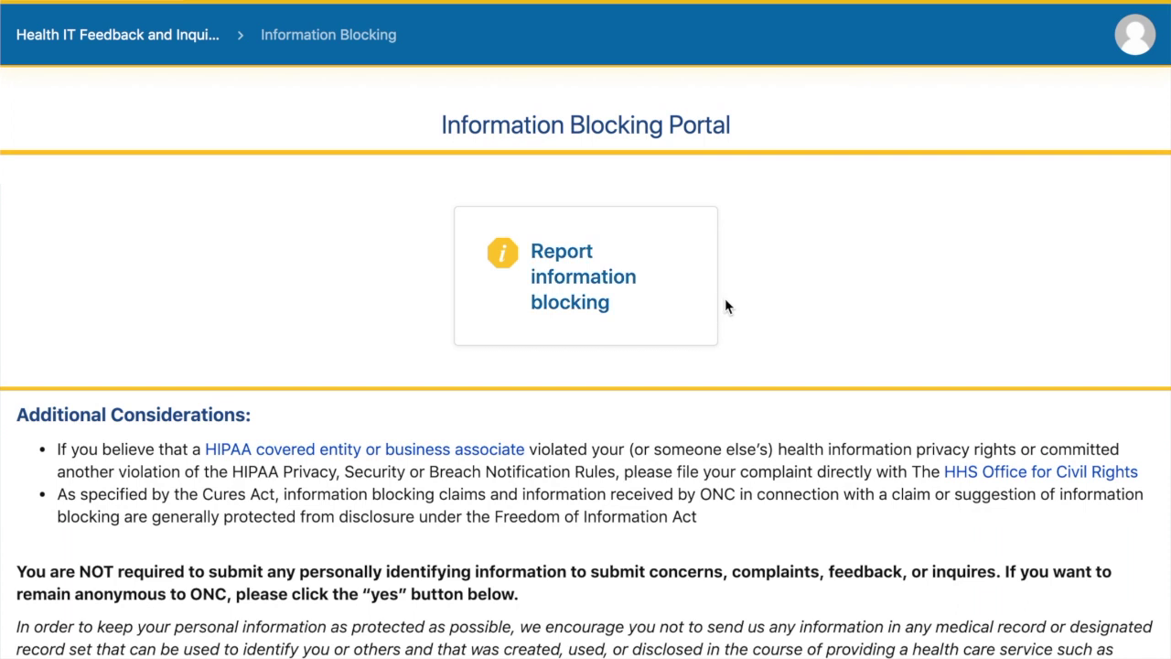
pyautogui.click(601, 291)
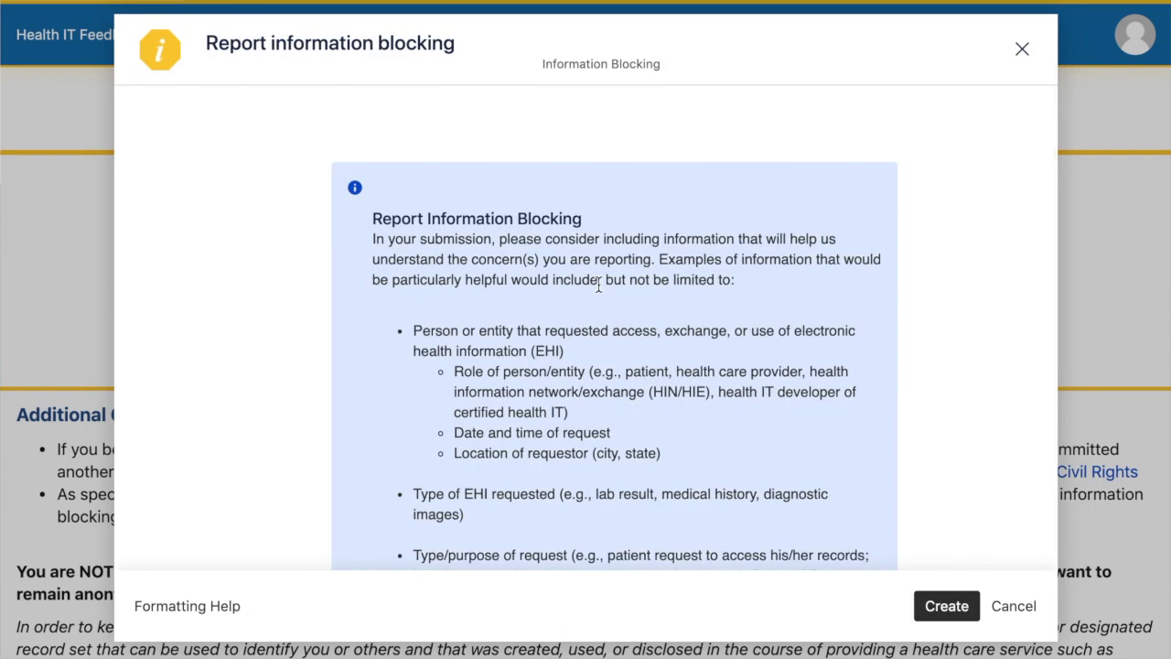
pyautogui.scroll(-1, 599, 286)
pyautogui.moveTo(370, 168); pyautogui.dragTo(562, 208)
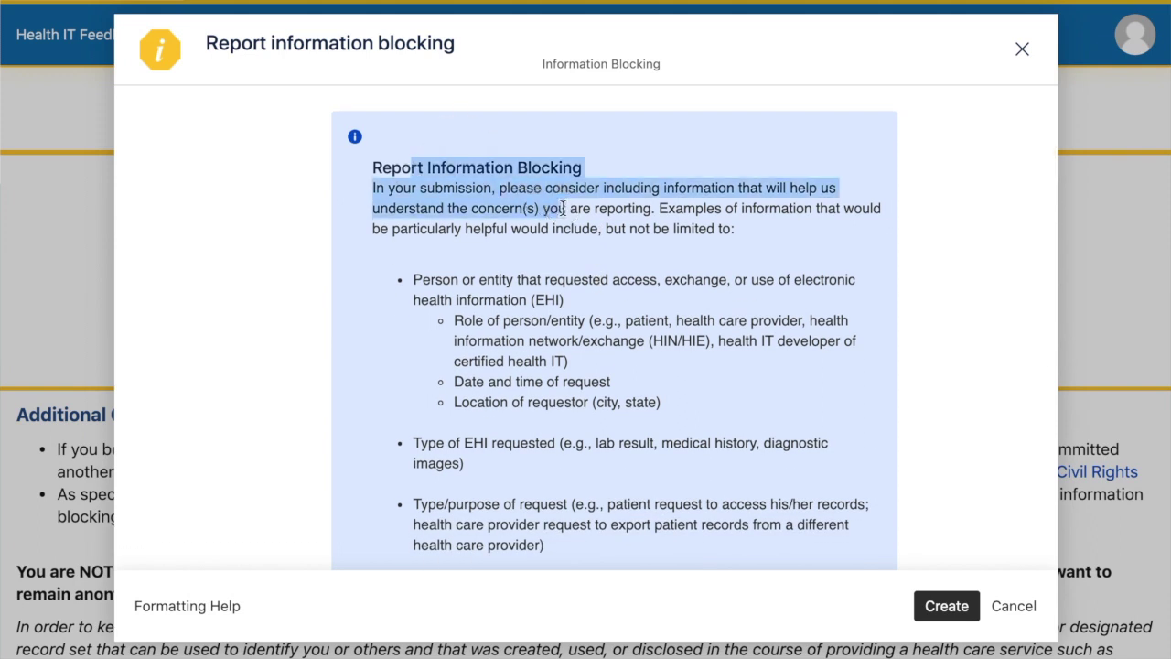
pyautogui.click(604, 264)
pyautogui.scroll(-1, 606, 264)
pyautogui.scroll(-3, 606, 265)
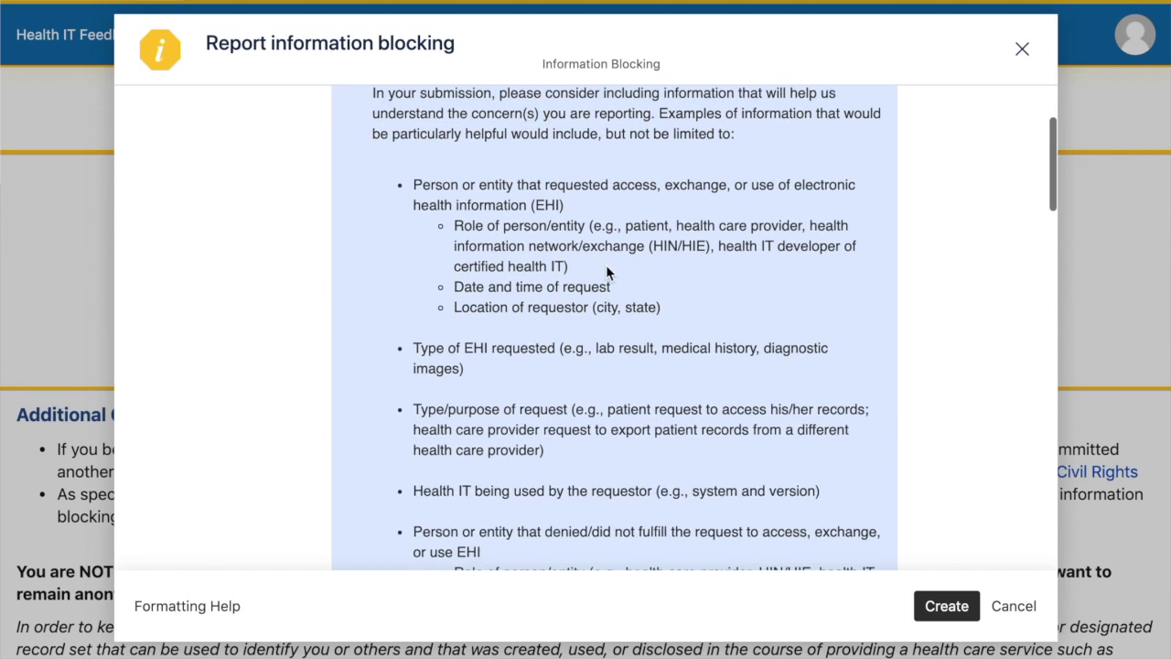
pyautogui.scroll(-3, 867, 274)
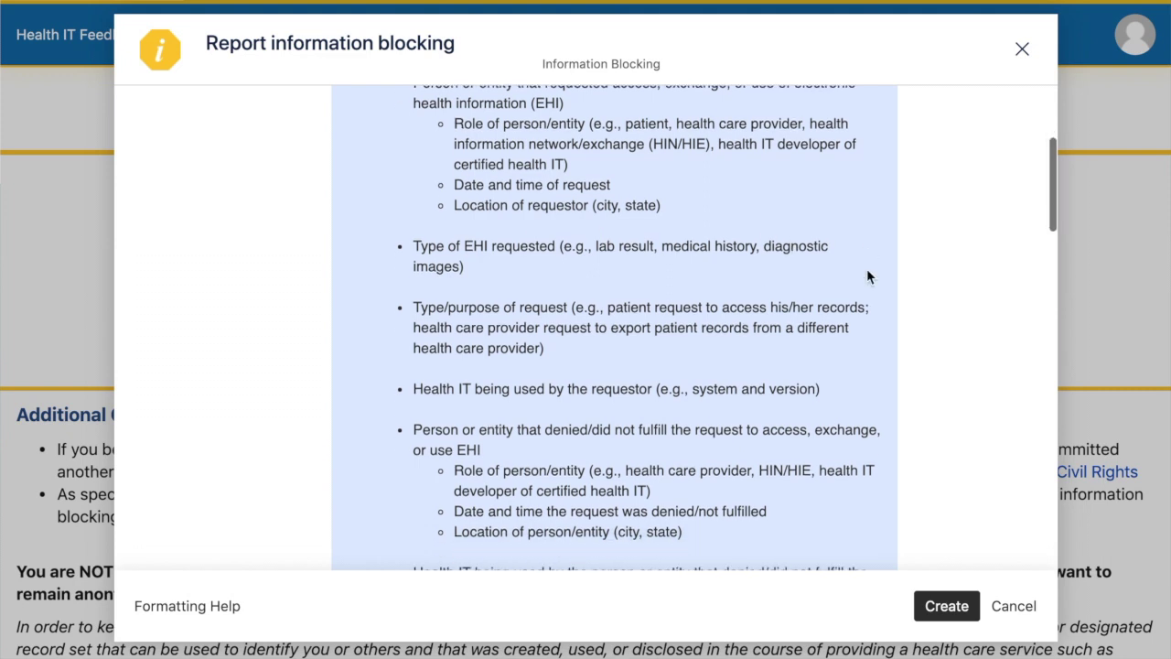
pyautogui.scroll(-4, 868, 271)
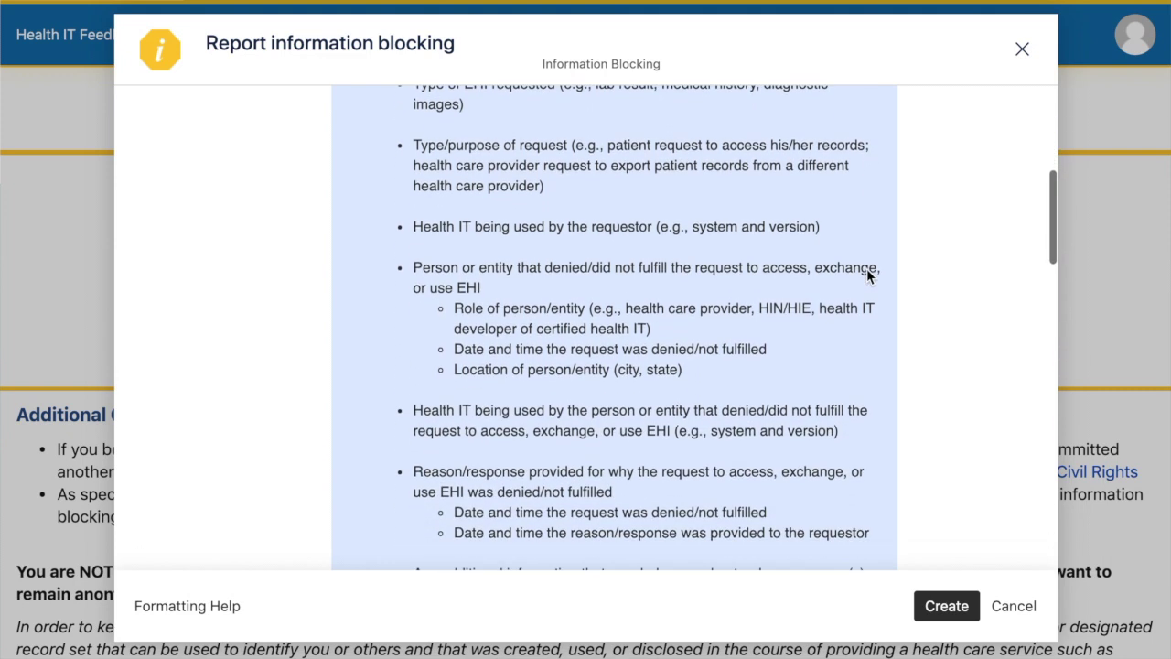
pyautogui.scroll(-5, 868, 274)
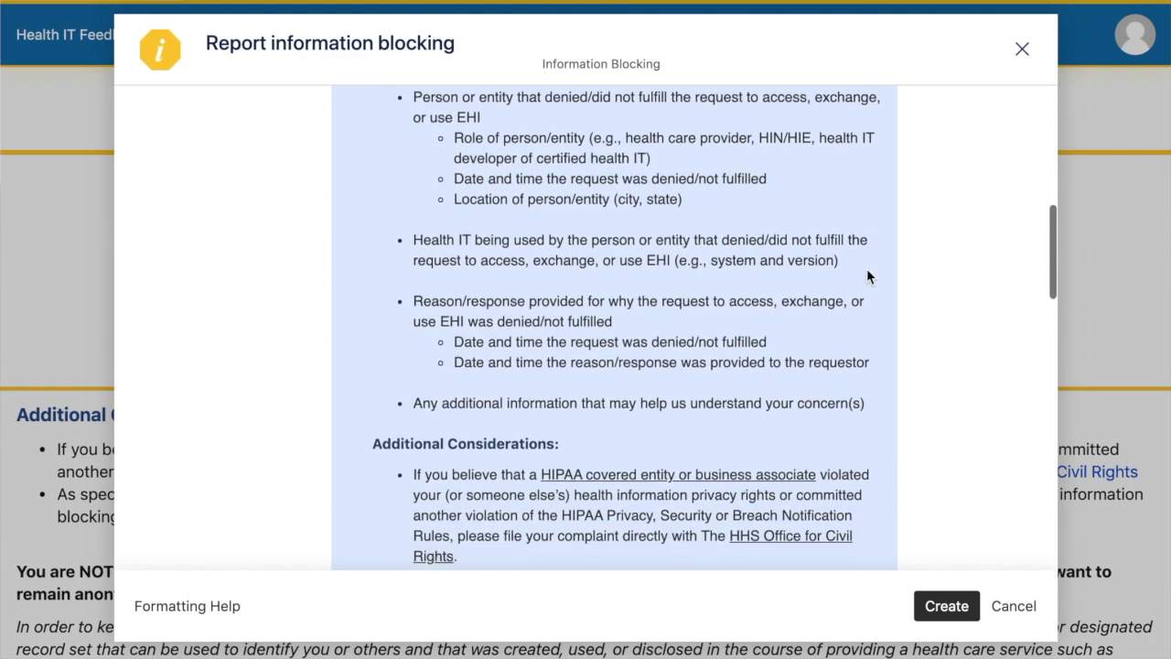
pyautogui.scroll(-4, 868, 276)
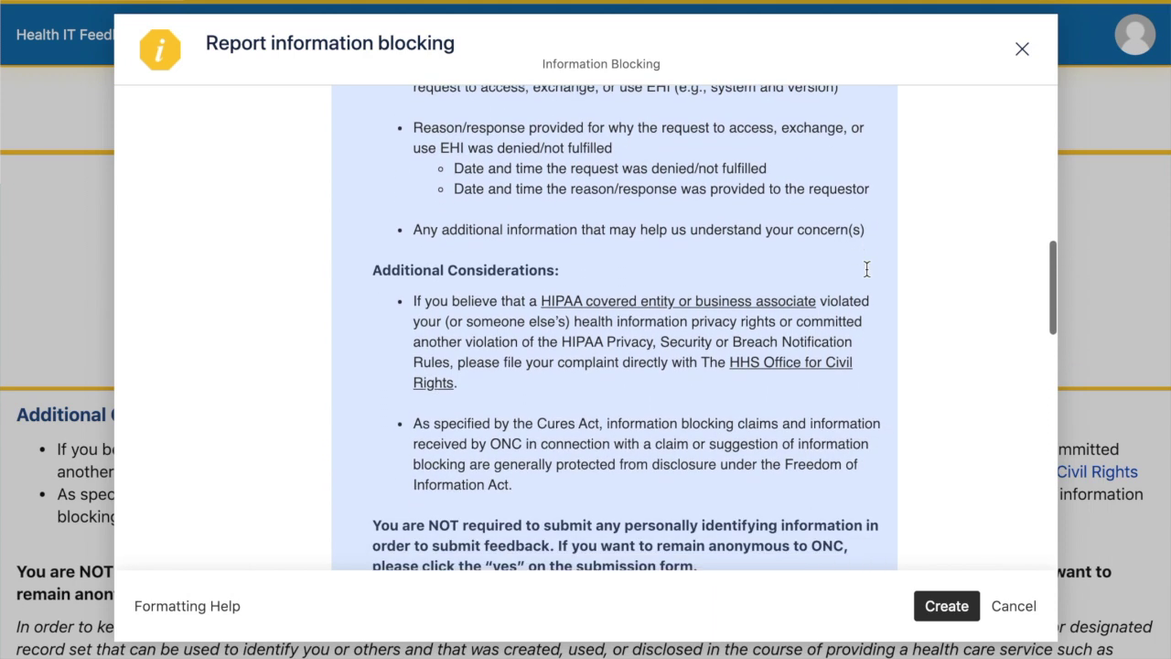
pyautogui.scroll(-1, 866, 274)
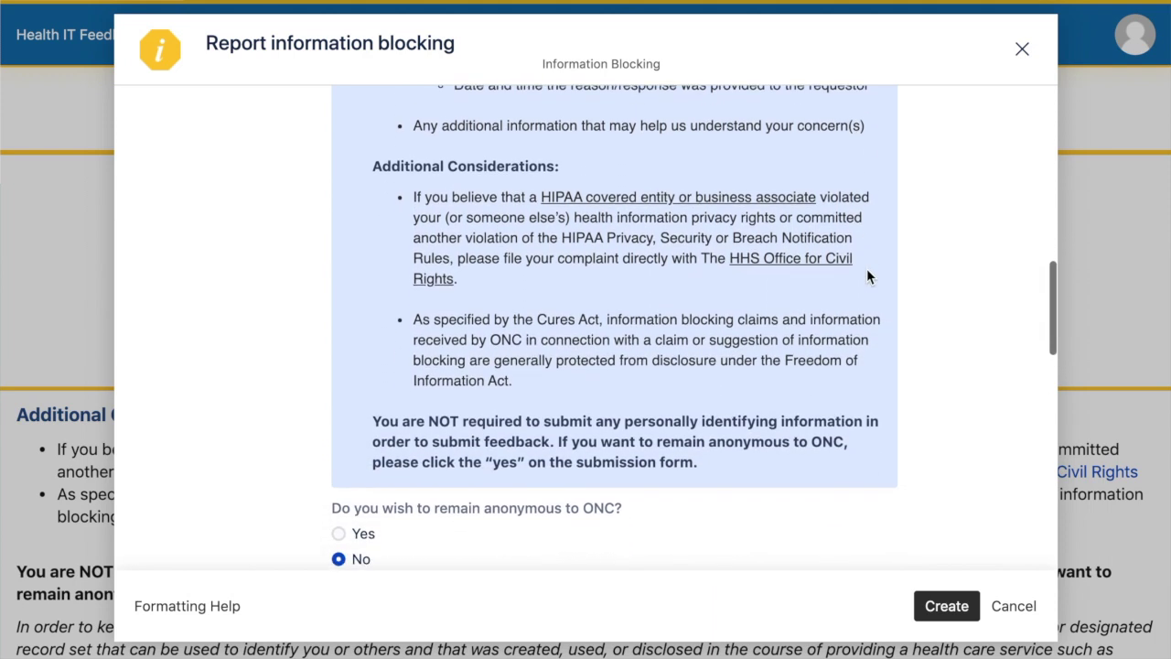
pyautogui.scroll(6, 867, 275)
pyautogui.scroll(14, 866, 270)
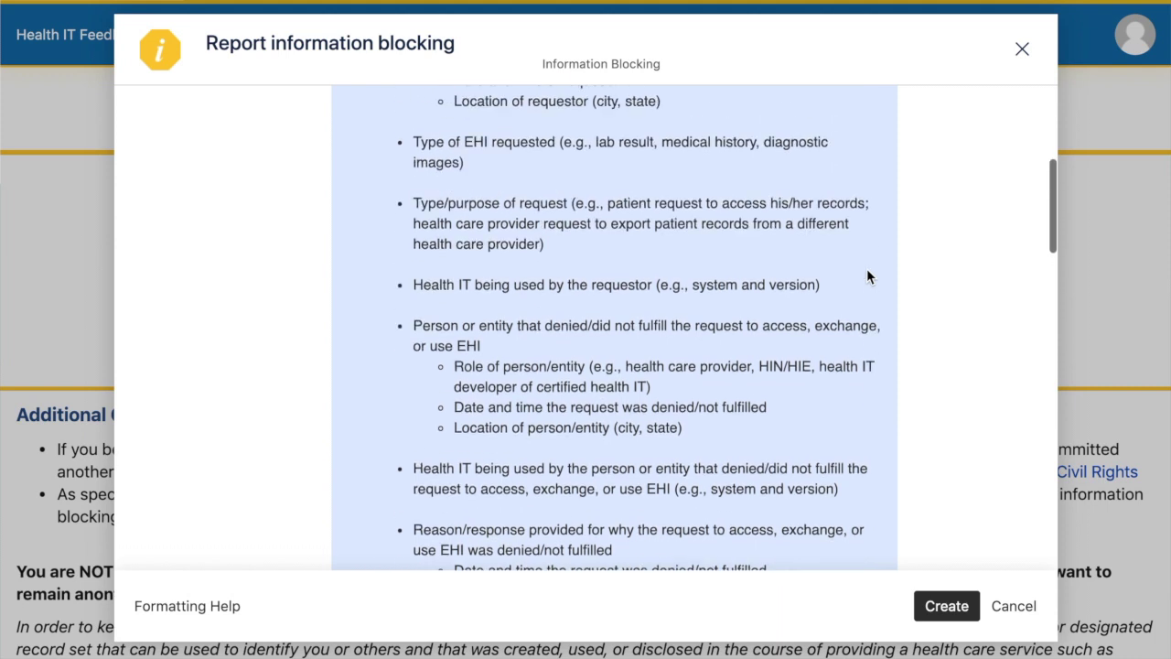
pyautogui.moveTo(370, 216)
pyautogui.mouseDown()
pyautogui.moveTo(470, 241)
pyautogui.moveTo(559, 375)
pyautogui.moveTo(606, 596)
pyautogui.moveTo(621, 76)
pyautogui.moveTo(580, 308)
pyautogui.moveTo(789, 470)
pyautogui.moveTo(740, 523)
pyautogui.mouseUp()
# - Highlight the 'Do you wish to remain anonymous to ONC?' question and try its answer options
pyautogui.scroll(-5, 505, 182)
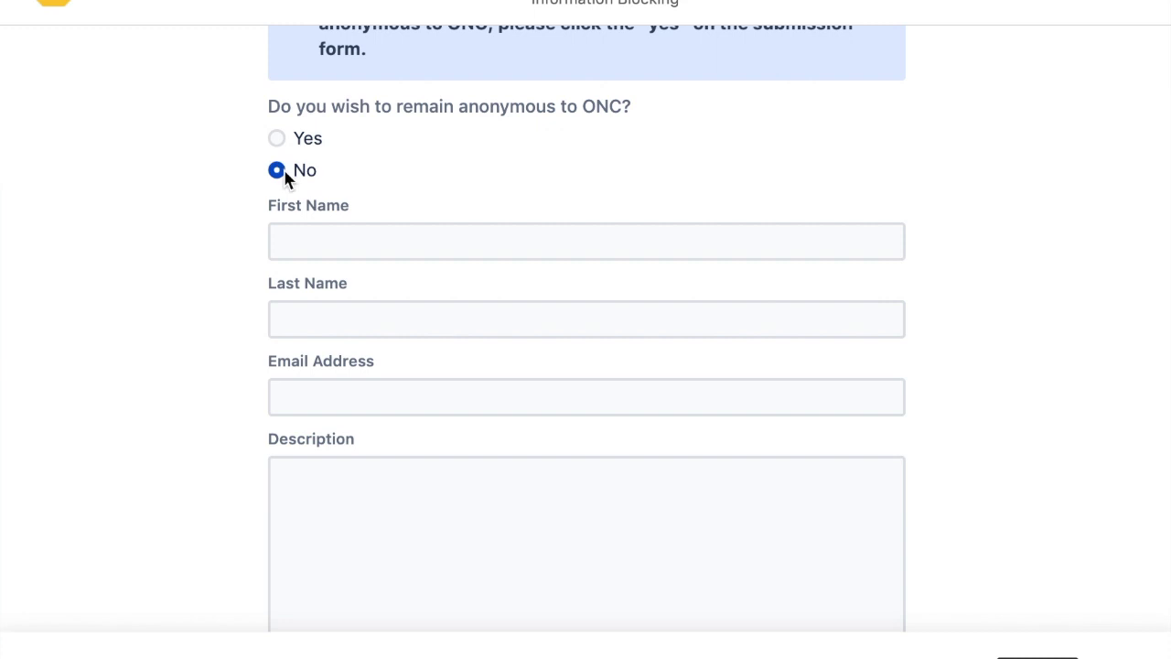
pyautogui.moveTo(336, 114); pyautogui.dragTo(268, 121)
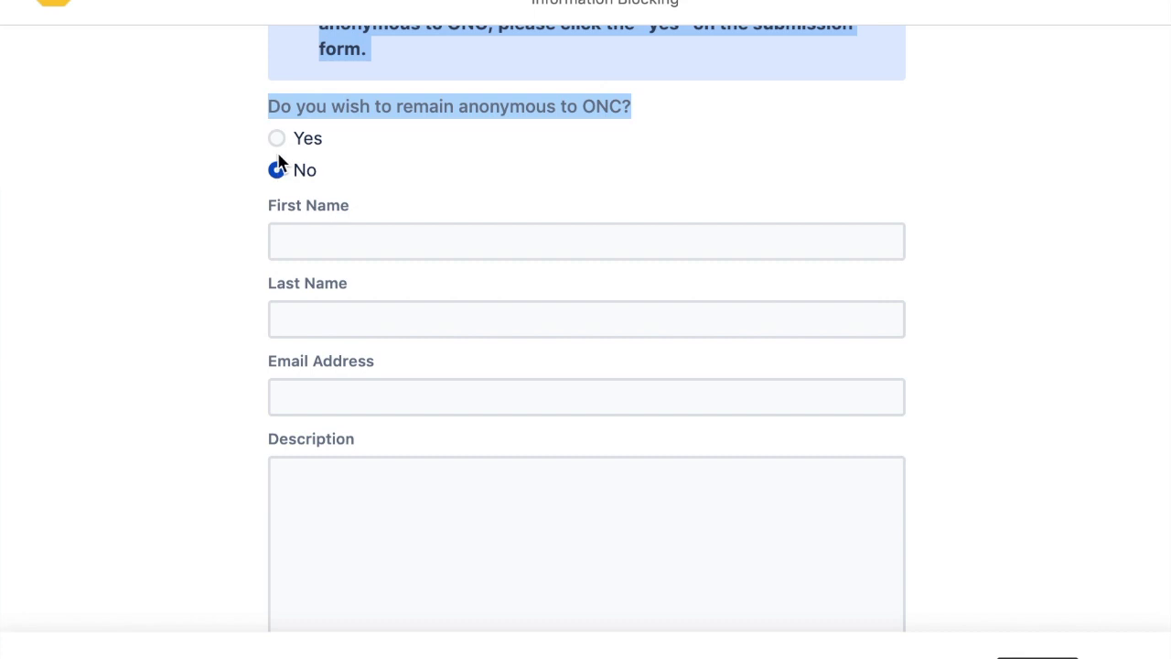
pyautogui.click(276, 140)
pyautogui.click(304, 227)
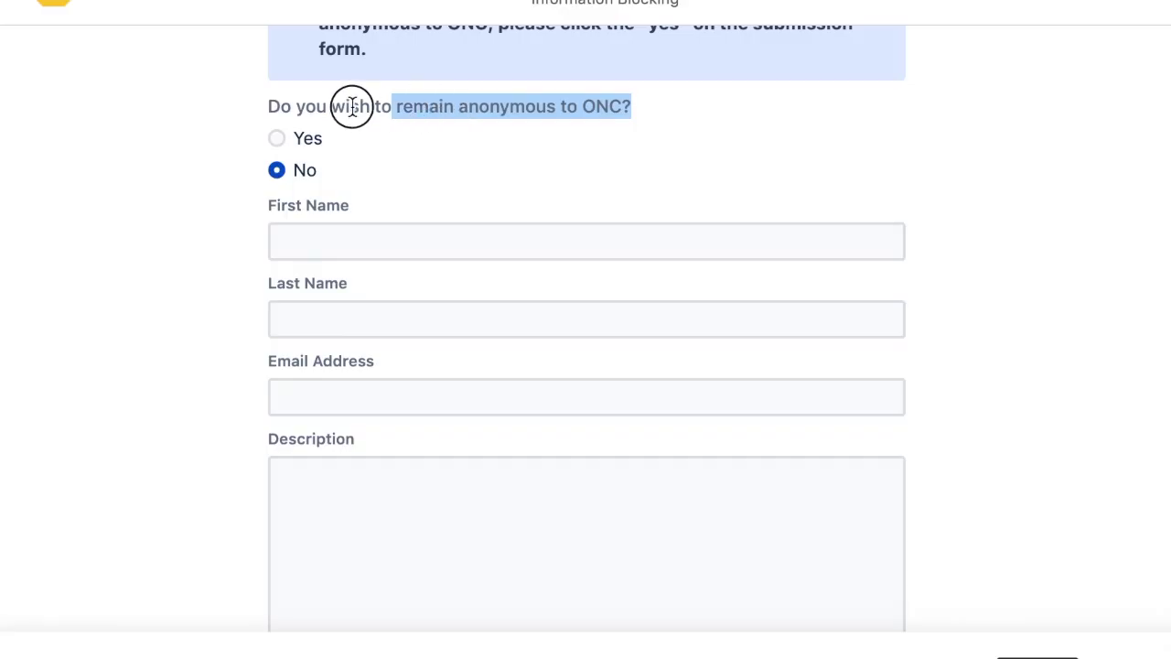
pyautogui.moveTo(350, 104); pyautogui.dragTo(266, 115)
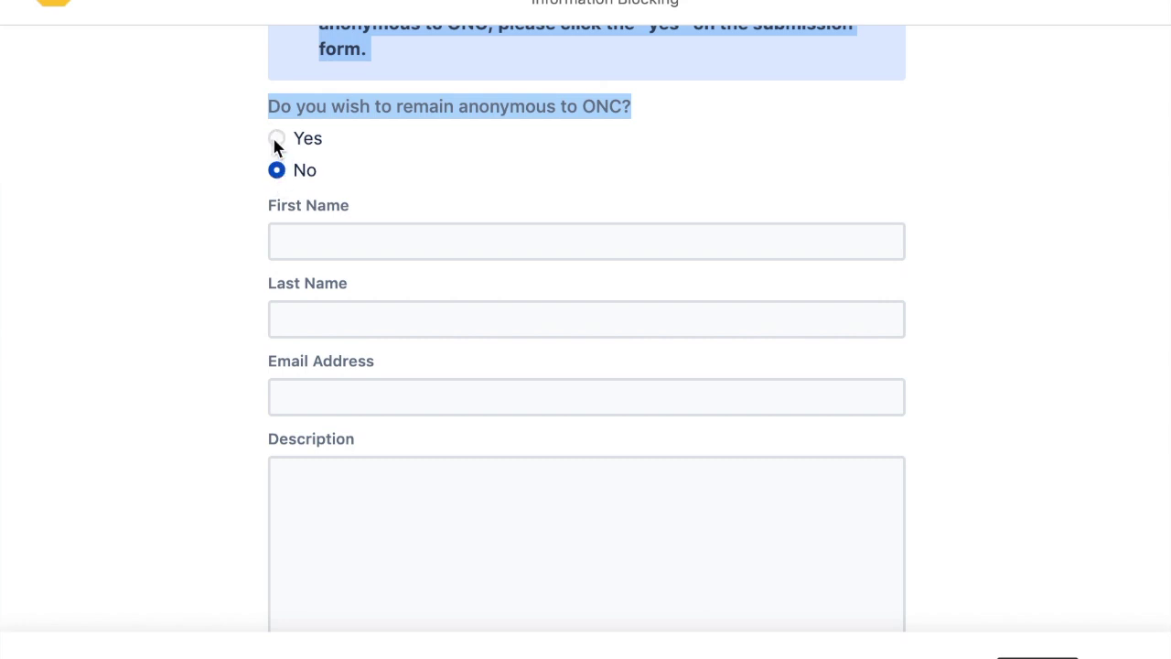
# - Switch the anonymity answer from Yes to No so the First Name, Last Name and Email fields appear
pyautogui.click(274, 139)
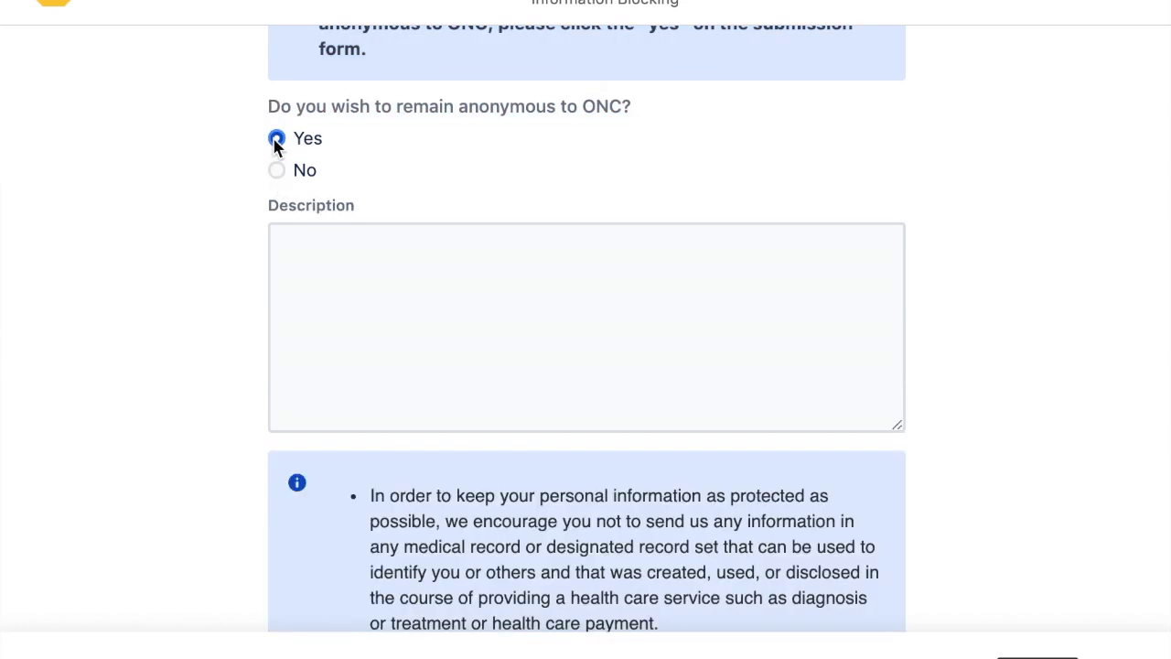
pyautogui.click(303, 227)
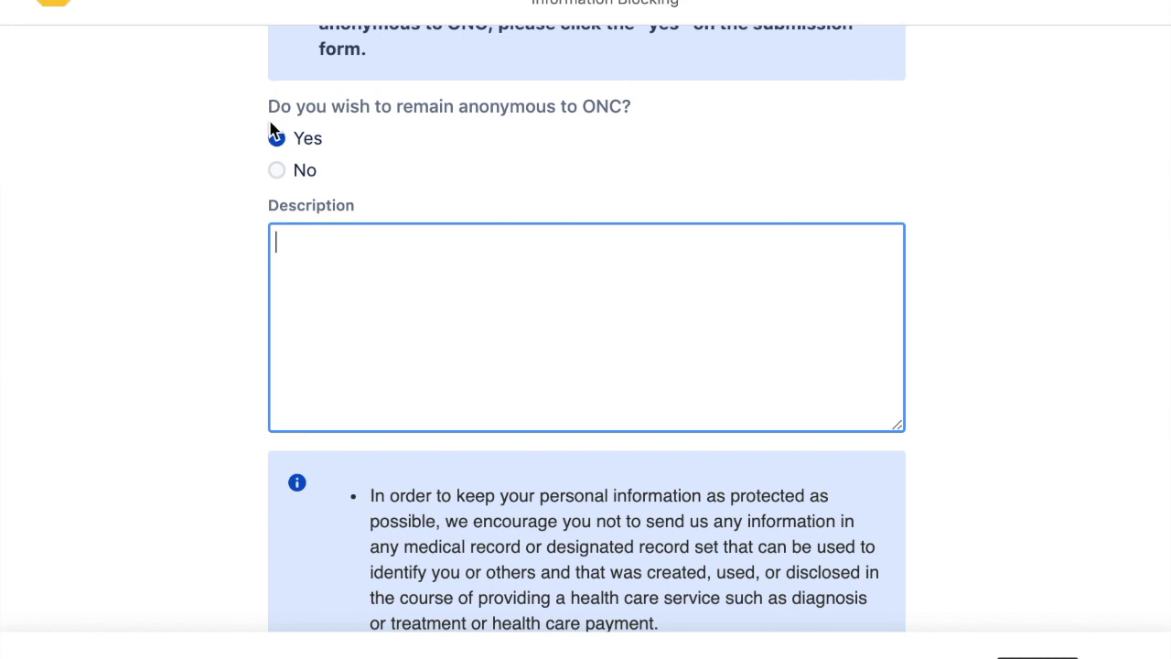
pyautogui.click(277, 170)
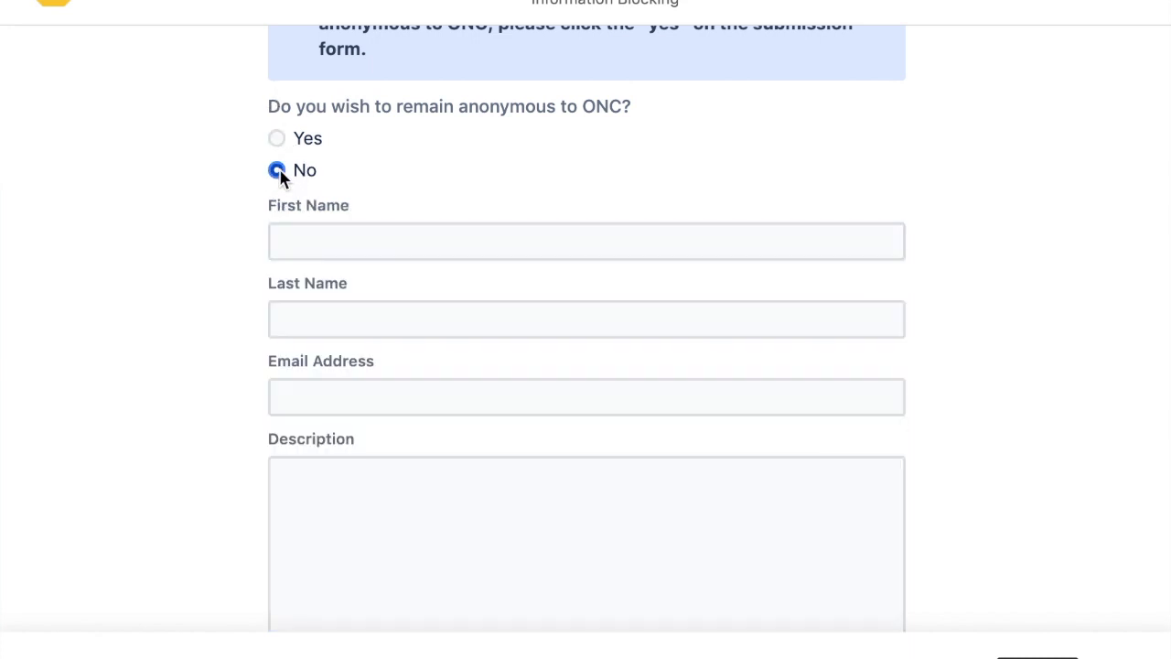
pyautogui.click(302, 232)
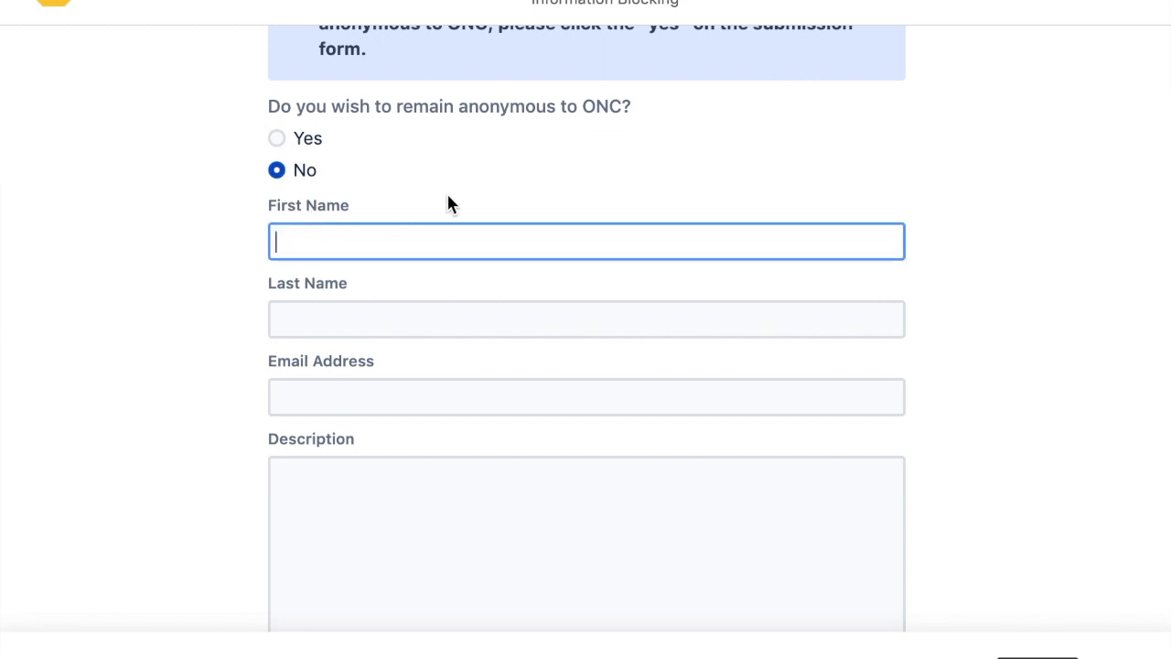
pyautogui.scroll(-2, 448, 203)
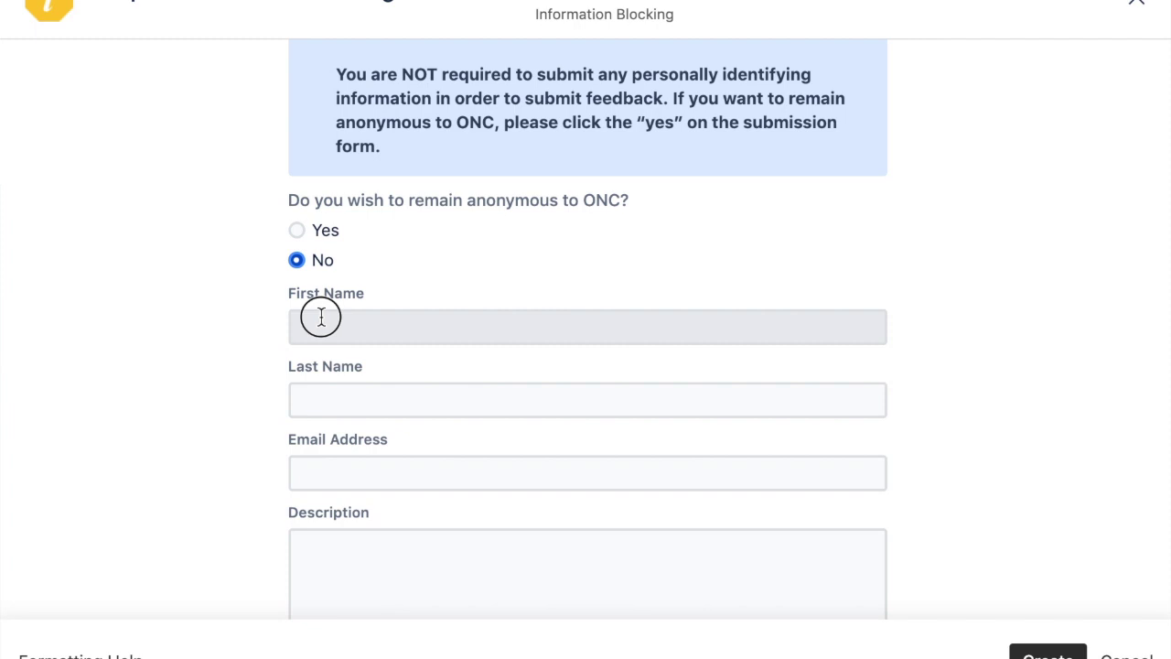
# - Enter the sample patient's first and last name, then move to Email Address and Description
pyautogui.click(321, 316)
pyautogui.write('Jane')
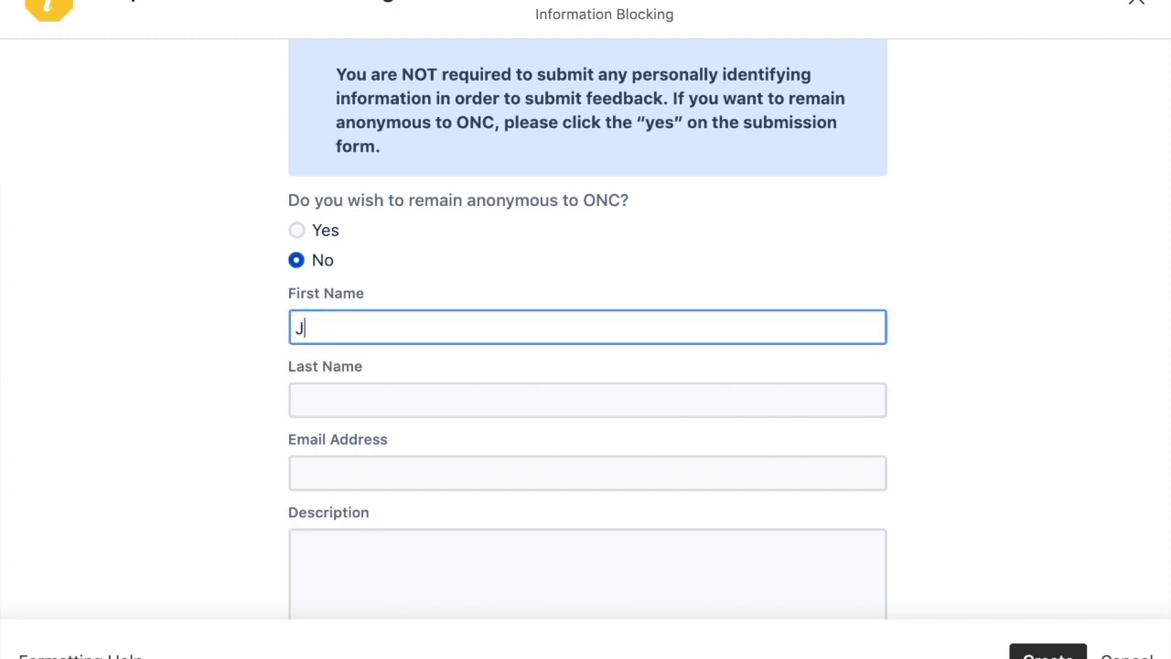
pyautogui.click(296, 400)
pyautogui.write('Doe')
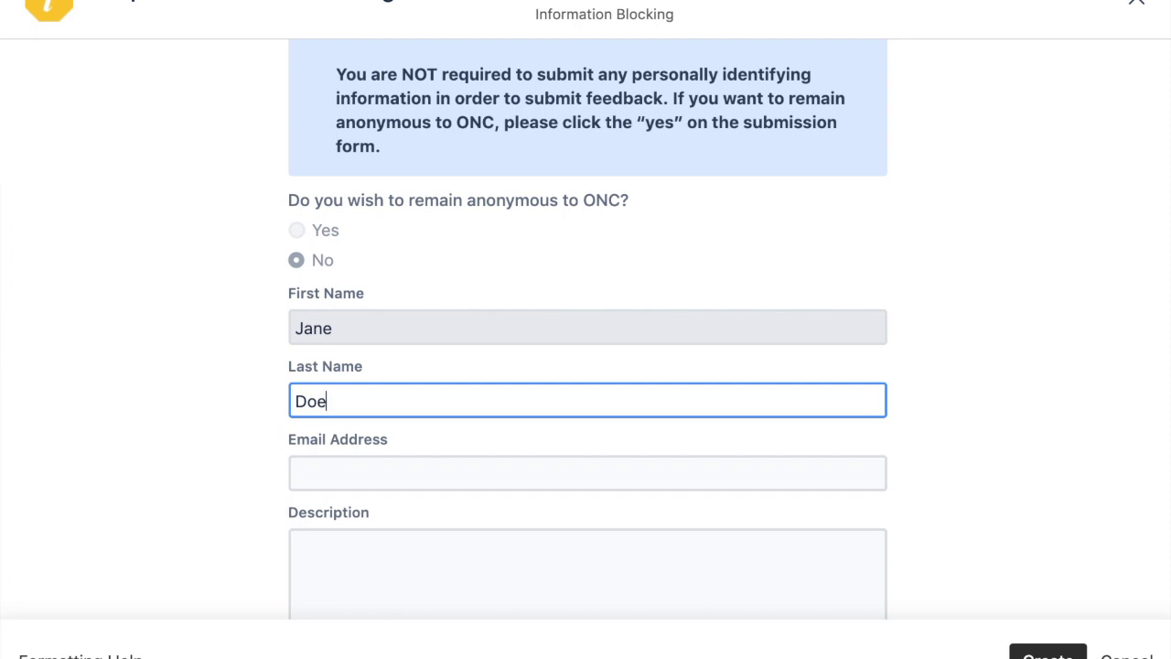
pyautogui.click(586, 473)
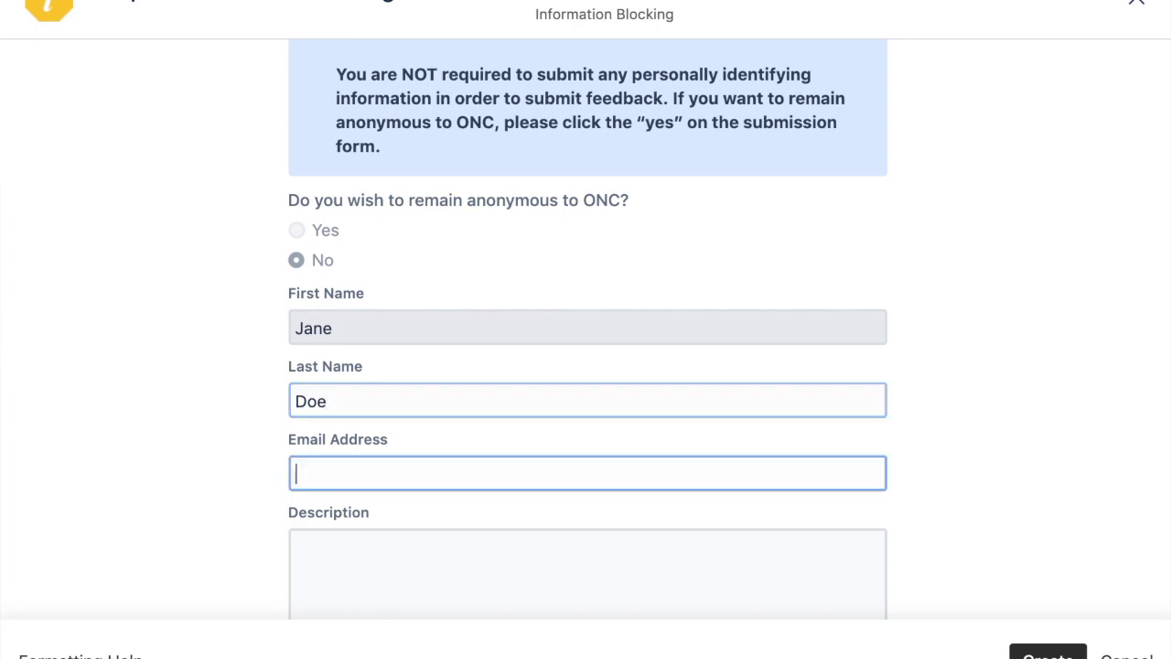
pyautogui.click(585, 548)
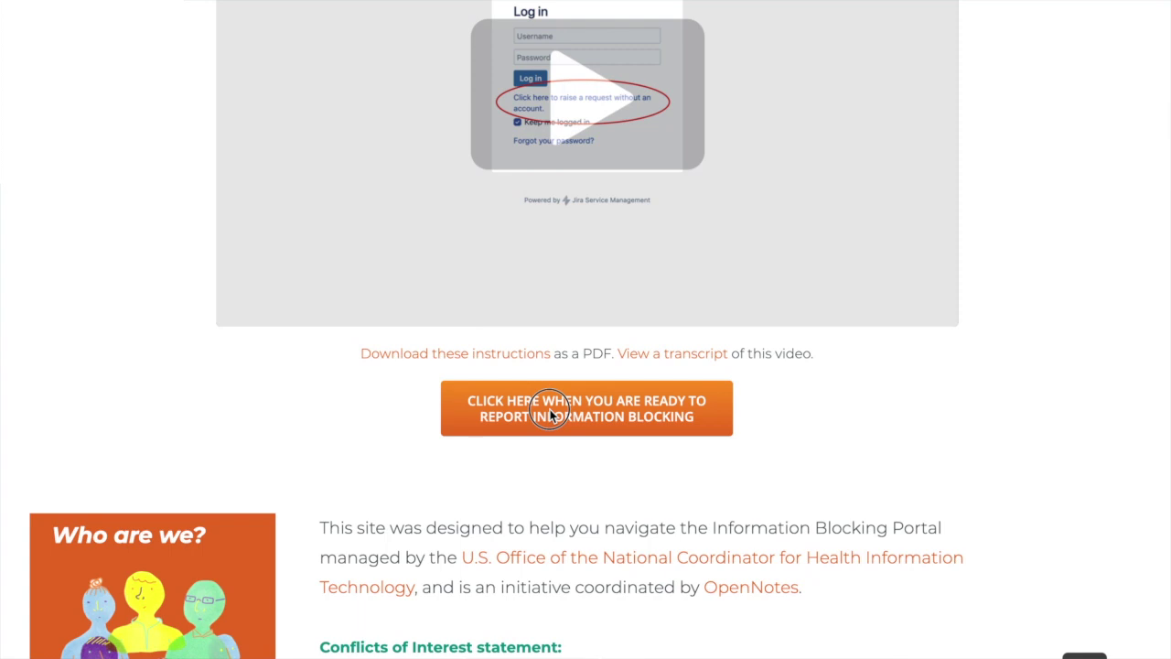
# - Open the information-blocking report template and highlight the lines explaining its two sides
pyautogui.click(550, 409)
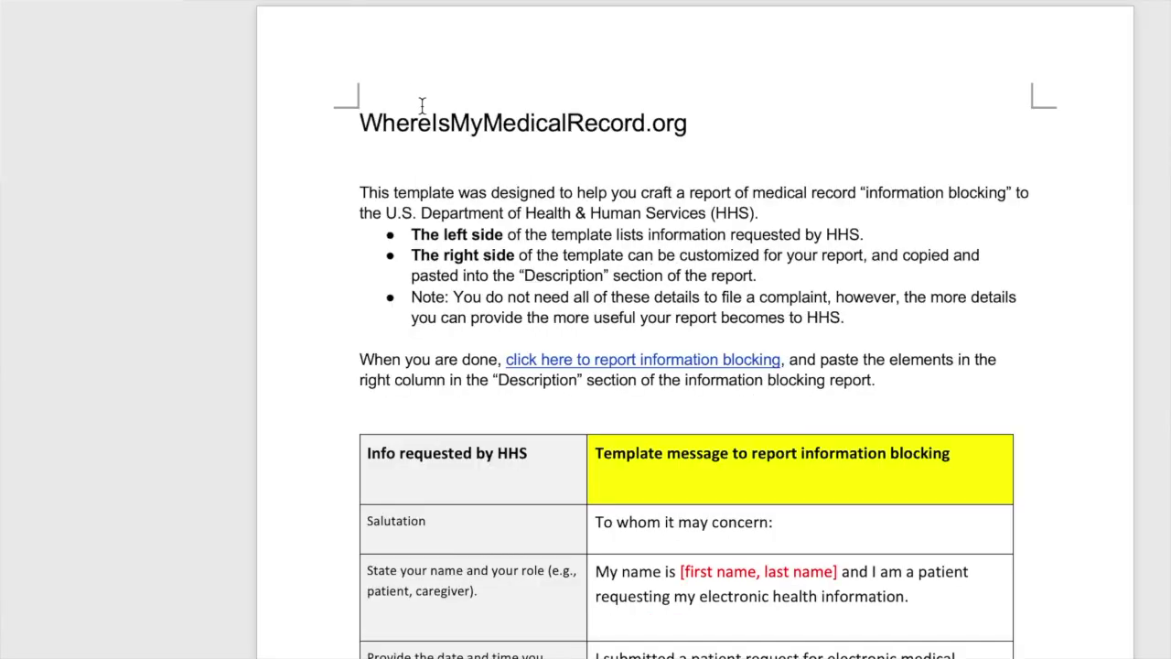
pyautogui.scroll(-1, 284, 175)
pyautogui.scroll(-1, 425, 119)
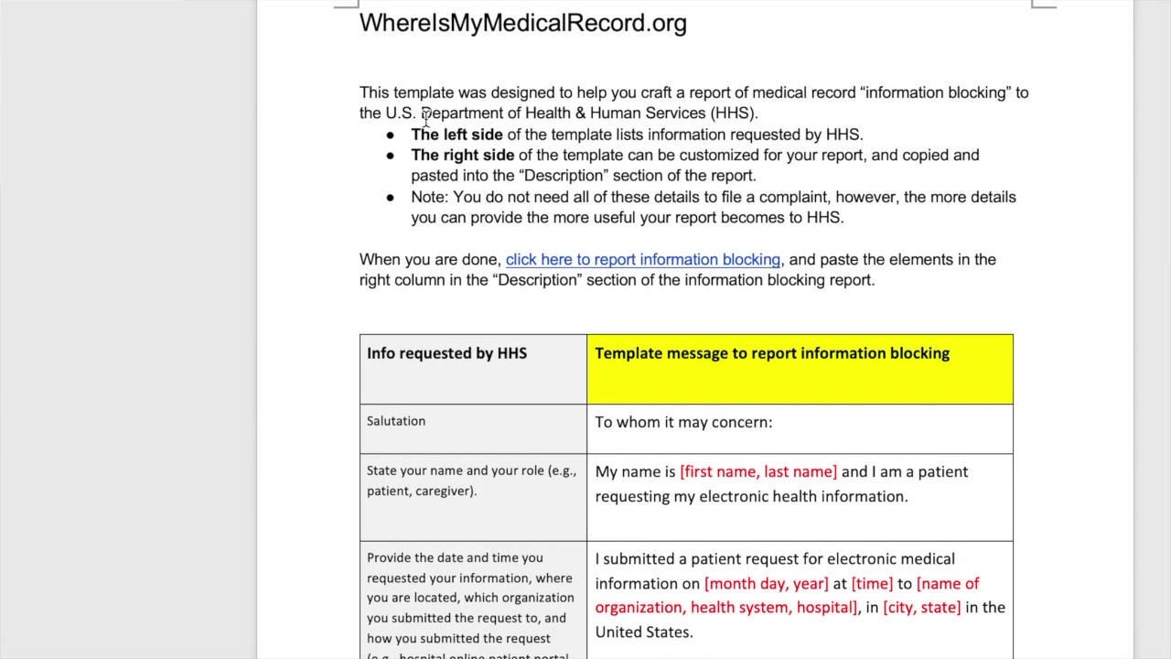
pyautogui.scroll(-1, 426, 117)
pyautogui.scroll(-1, 425, 119)
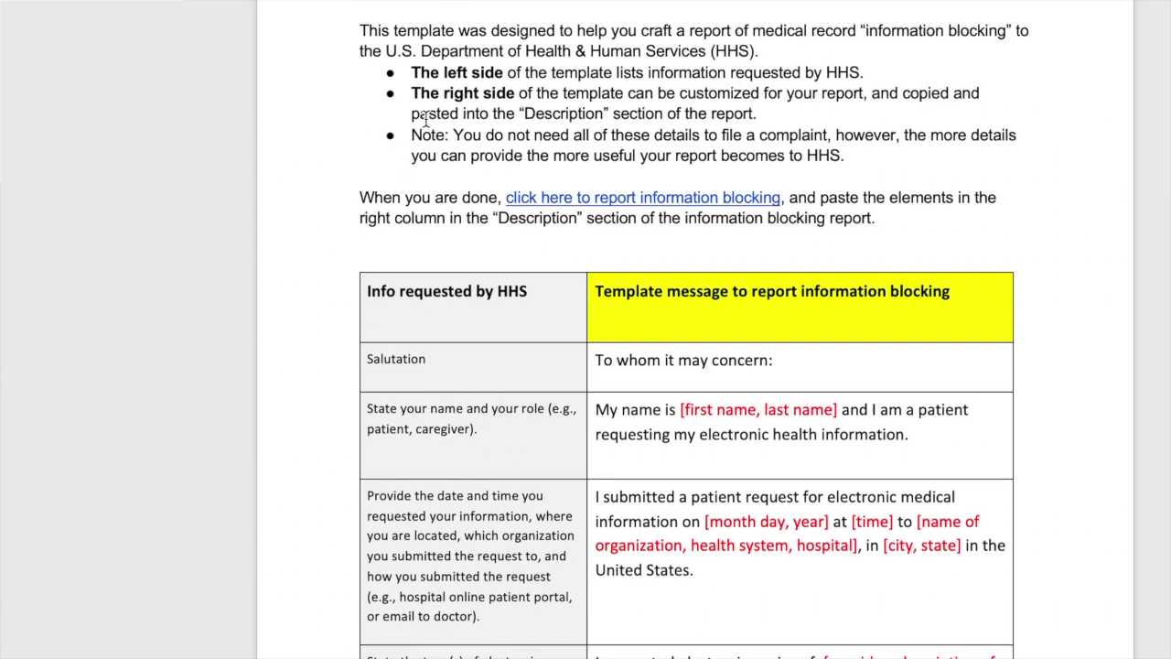
pyautogui.moveTo(410, 73); pyautogui.dragTo(517, 95)
# - Select the name placeholder words, then select the filled-in right-column message from 'To whom it may concern'
pyautogui.scroll(-4, 448, 361)
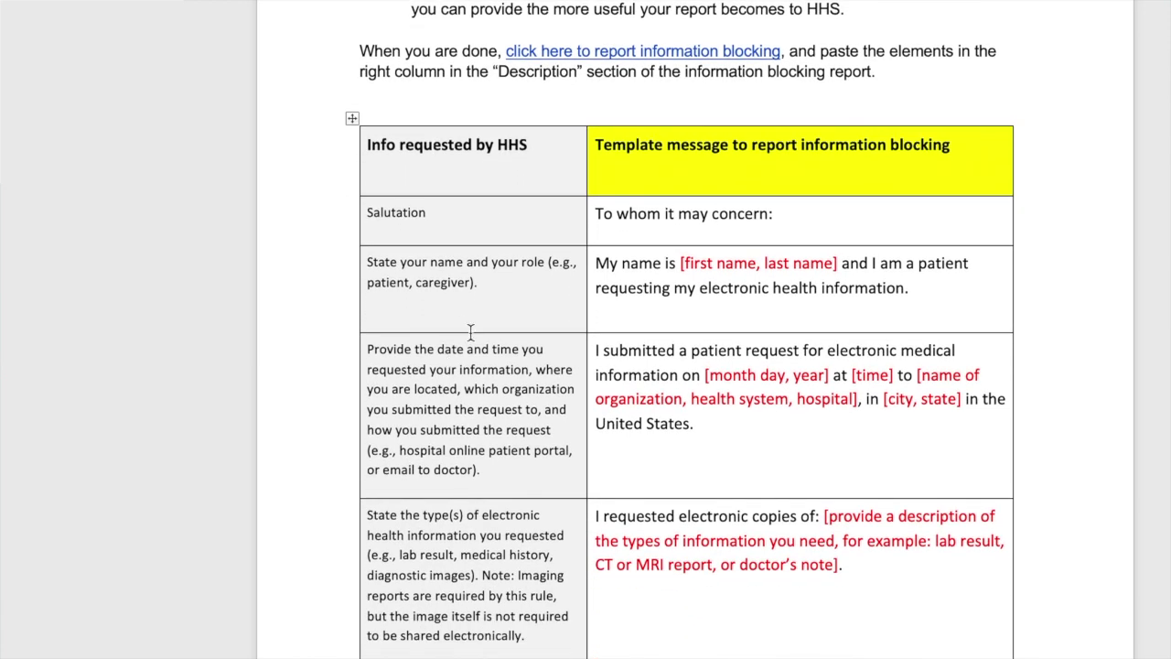
pyautogui.click(706, 263)
pyautogui.doubleClick(706, 262)
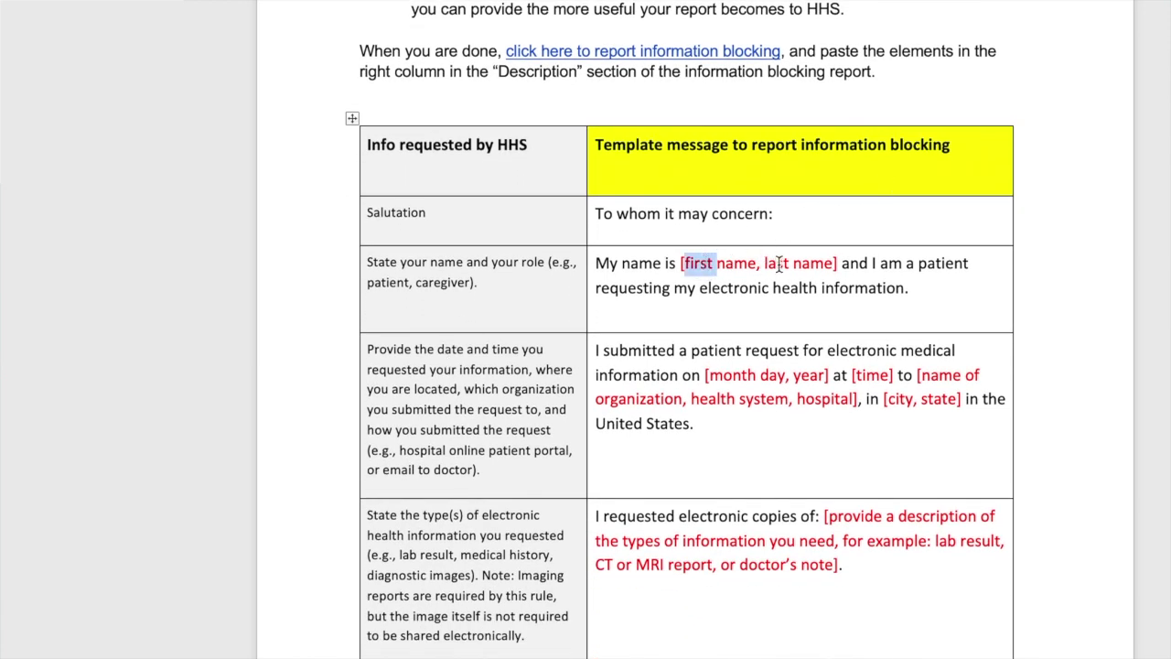
pyautogui.moveTo(779, 262); pyautogui.dragTo(837, 264)
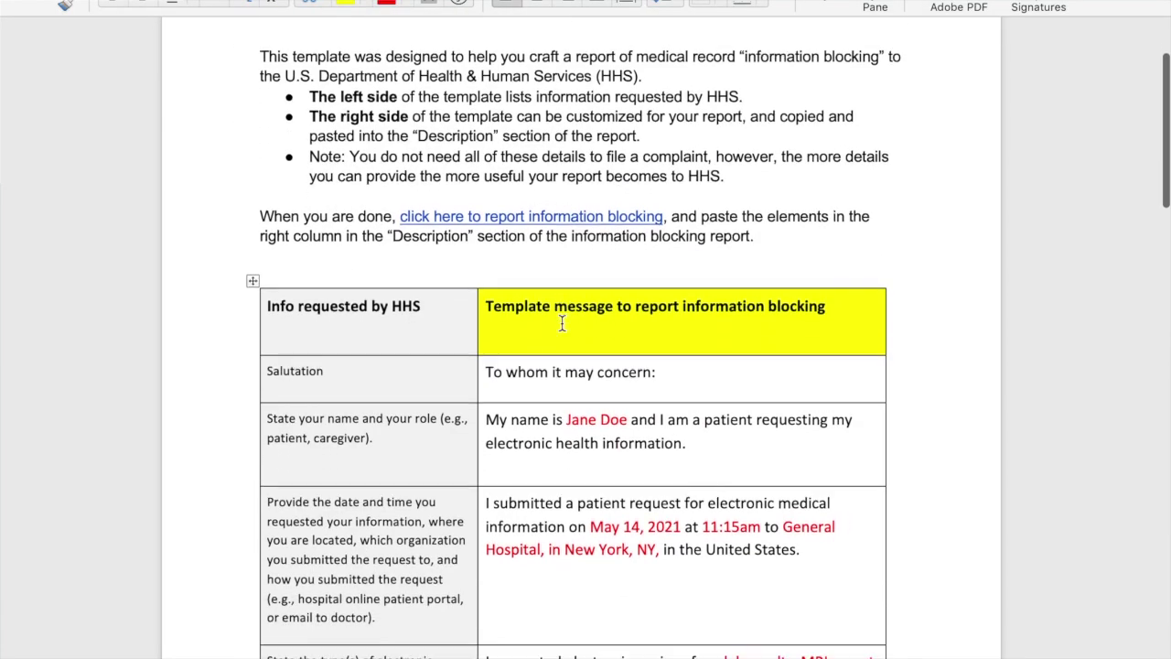
pyautogui.scroll(-1, 636, 448)
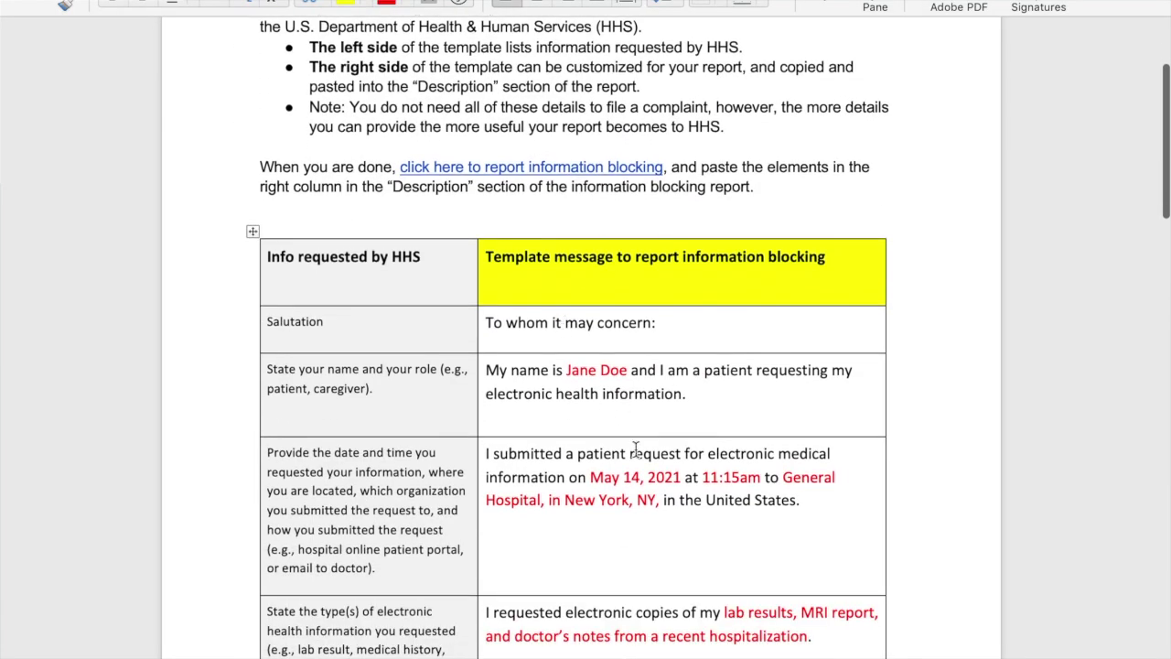
pyautogui.scroll(-10, 636, 448)
pyautogui.scroll(15, 637, 458)
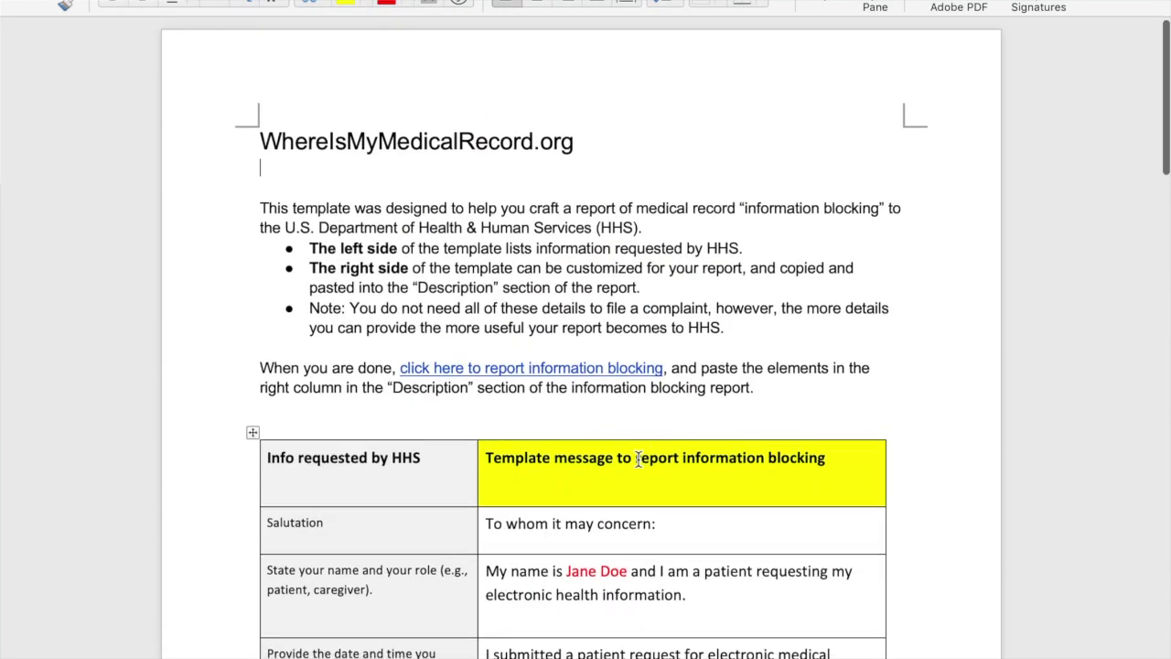
pyautogui.scroll(-1, 638, 458)
pyautogui.moveTo(486, 439); pyautogui.dragTo(701, 497)
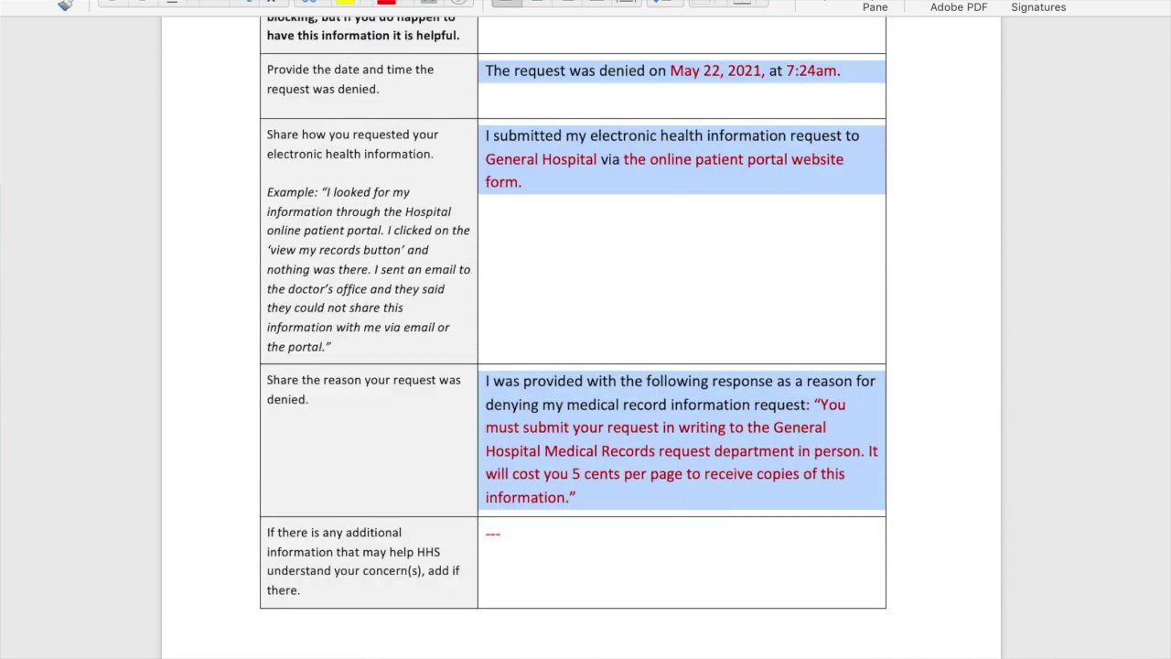
# - Copy the template message, paste it into the Description box, and enlarge the box
pyautogui.click(142, 0)
pyautogui.press('super+c')
pyautogui.rightClick(444, 406)
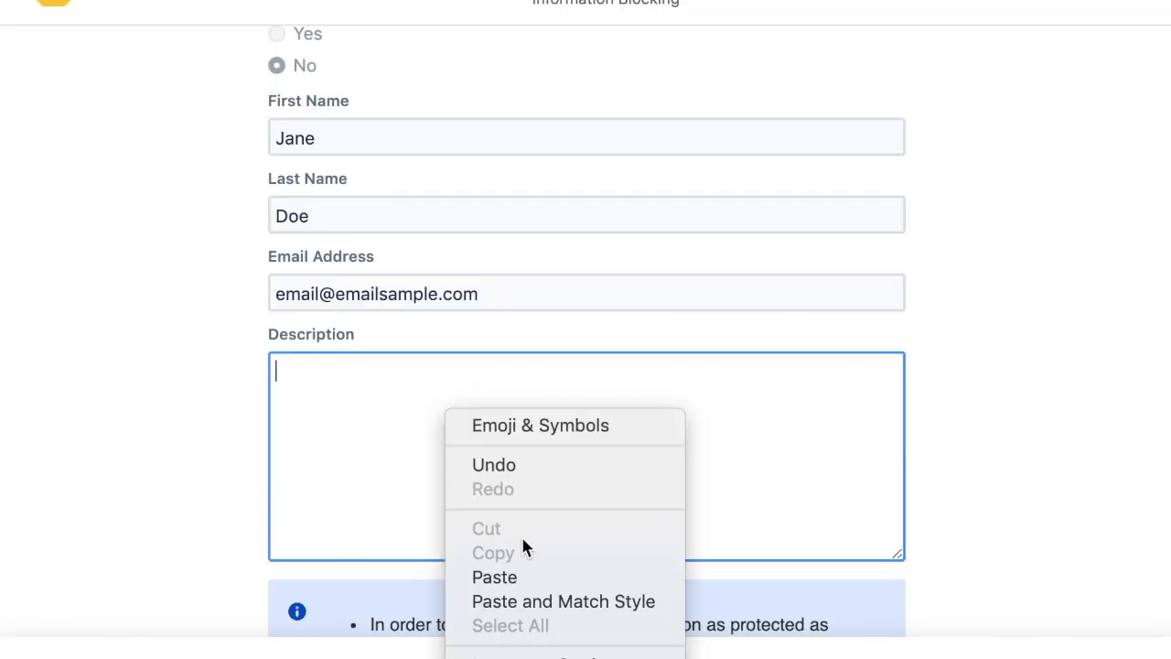
pyautogui.click(523, 576)
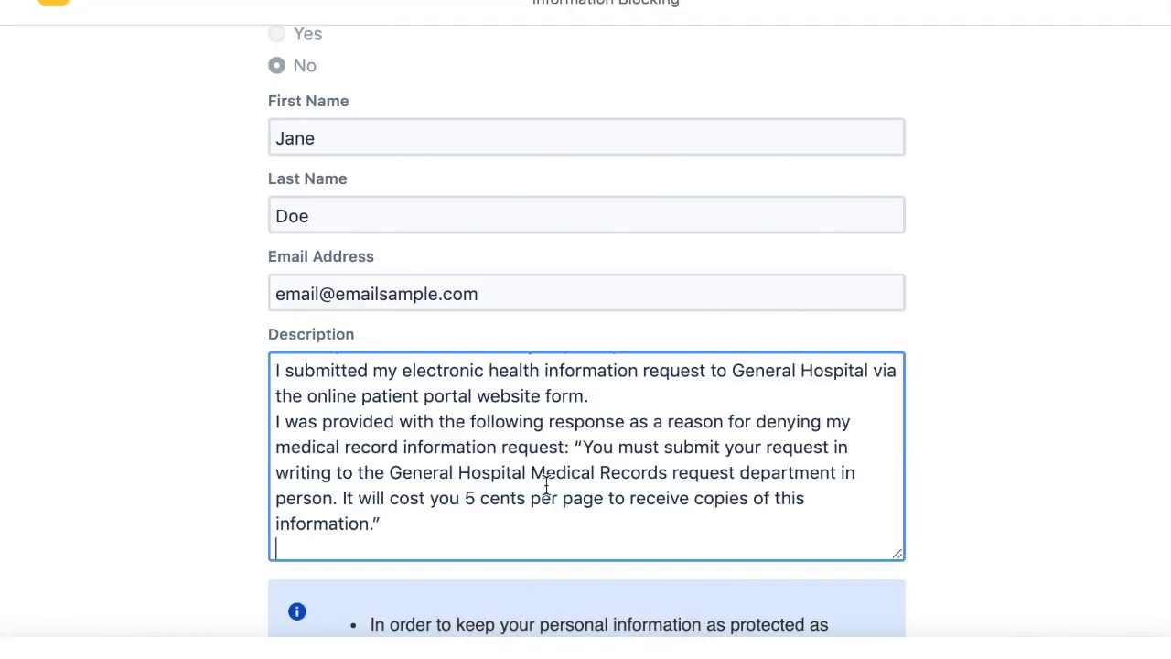
pyautogui.scroll(-3, 1023, 441)
pyautogui.moveTo(899, 342); pyautogui.dragTo(991, 640)
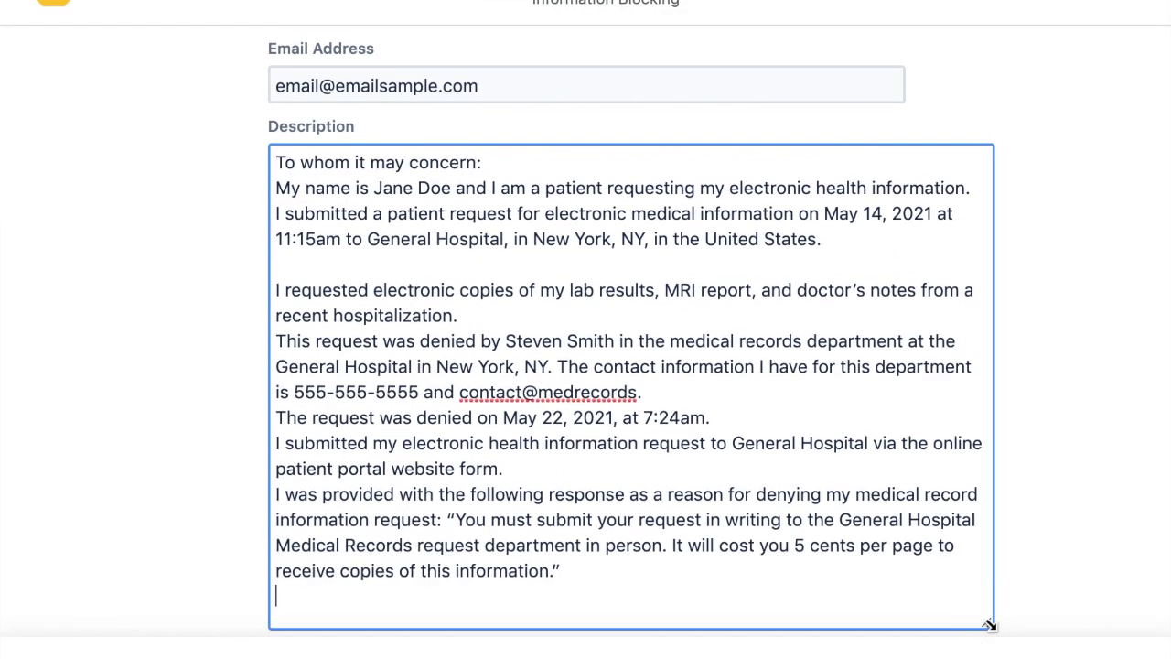
pyautogui.scroll(1, 502, 331)
# - Add blank lines after the salutation, the hospitalization sentence and the contact-details sentence
pyautogui.click(494, 225)
pyautogui.press('Return')
pyautogui.click(536, 402)
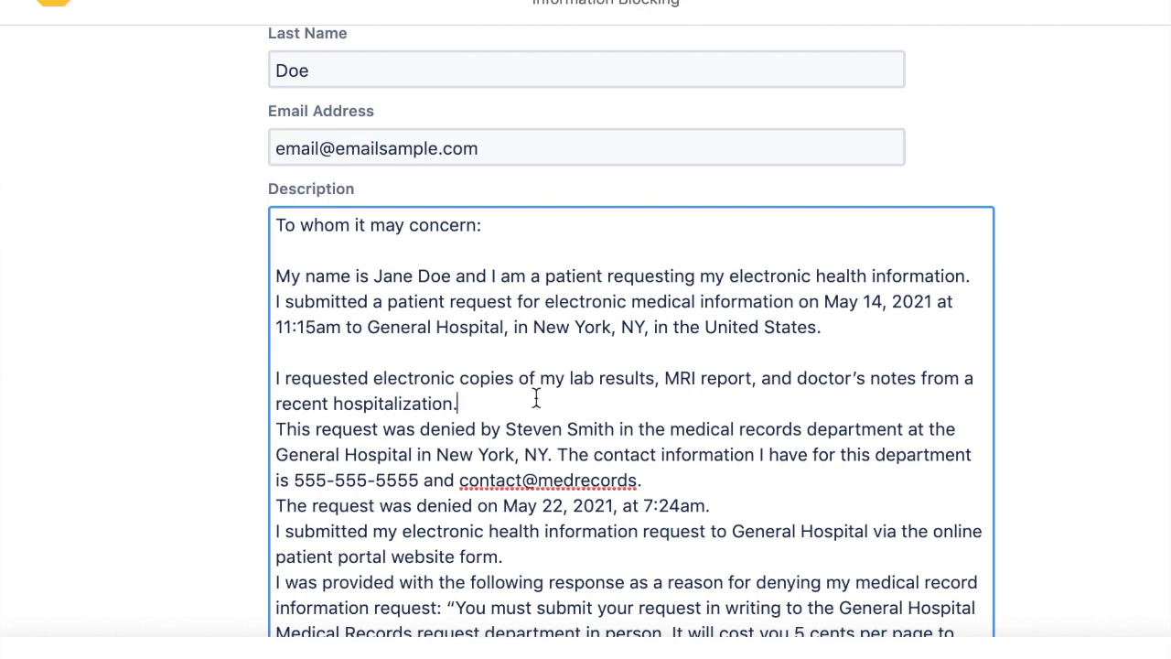
pyautogui.press('Return')
pyautogui.click(646, 467)
pyautogui.press('Return')
# - Add blank lines after the denial-date and submission-method sentences, then highlight the 10MB attachment note
pyautogui.scroll(-2, 724, 484)
pyautogui.click(719, 468)
pyautogui.press('Return')
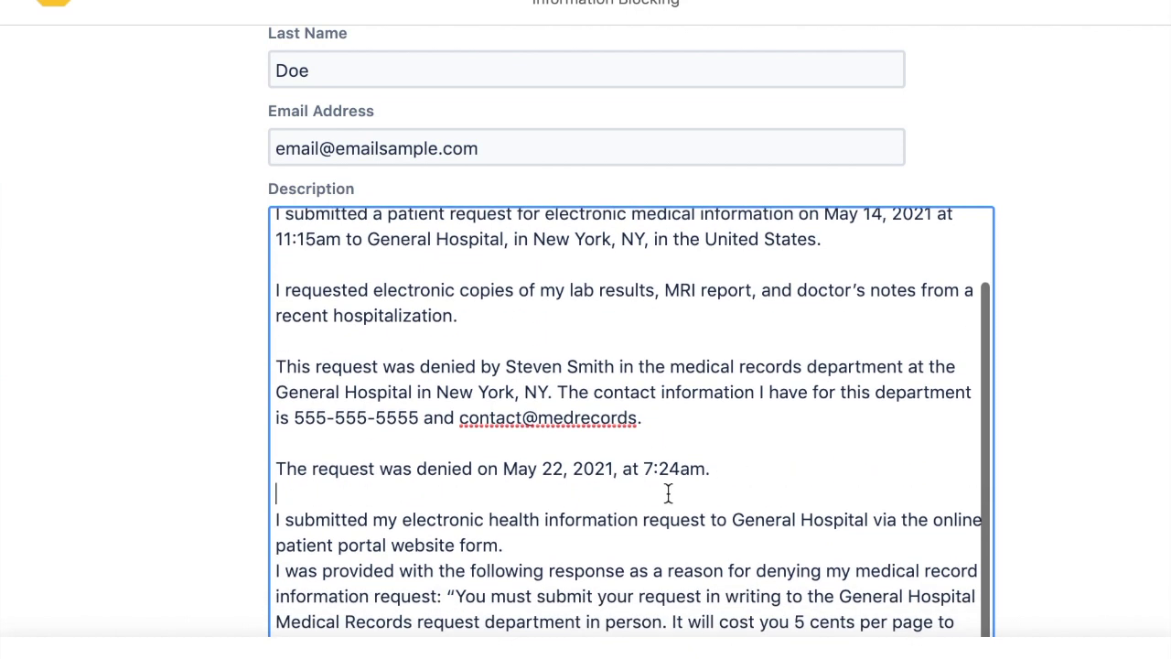
pyautogui.click(719, 546)
pyautogui.press('Return')
pyautogui.scroll(-10, 585, 476)
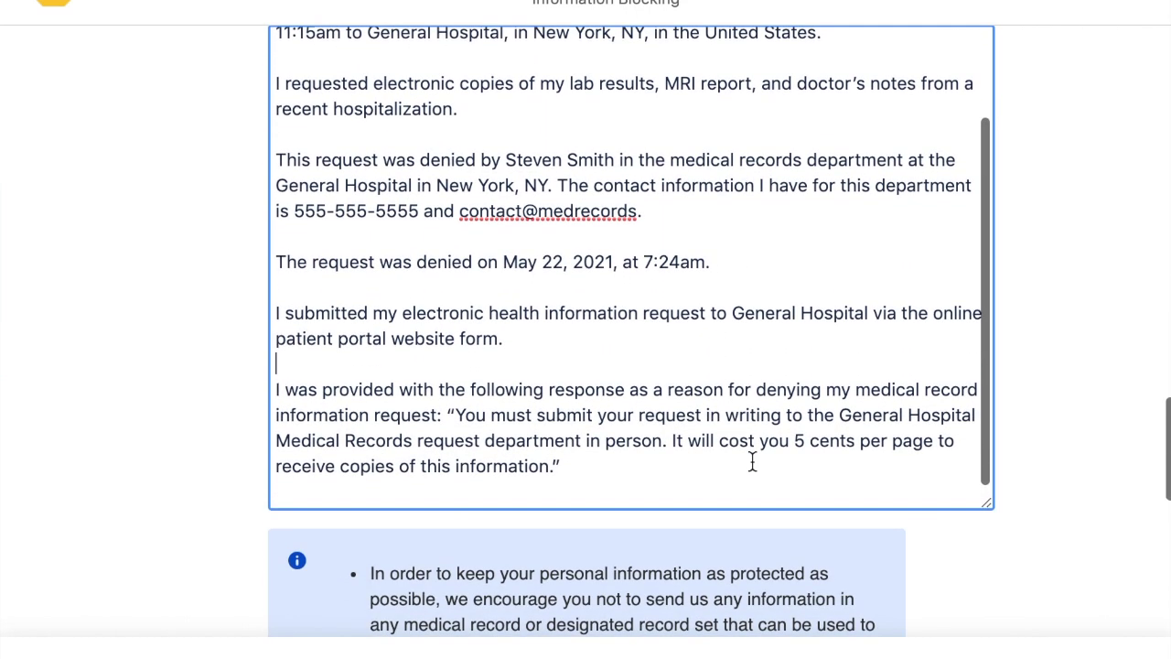
pyautogui.moveTo(386, 507); pyautogui.dragTo(663, 517)
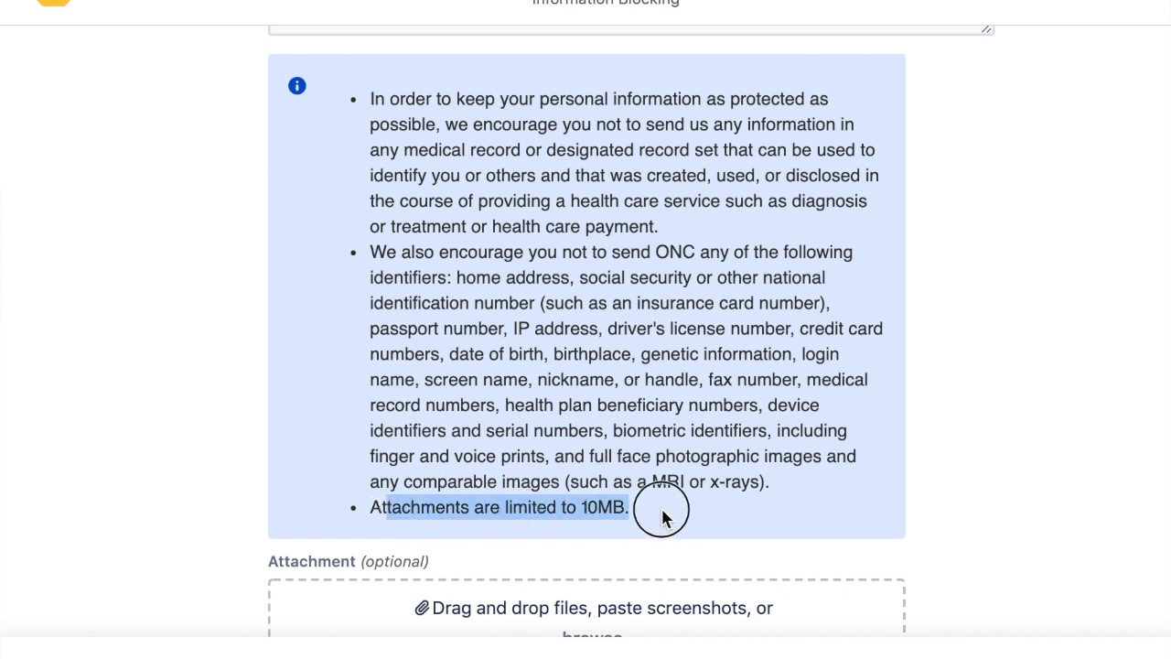
# - Check both reporter email fields below the Attachment box and submit the report with Create
pyautogui.scroll(-5, 662, 517)
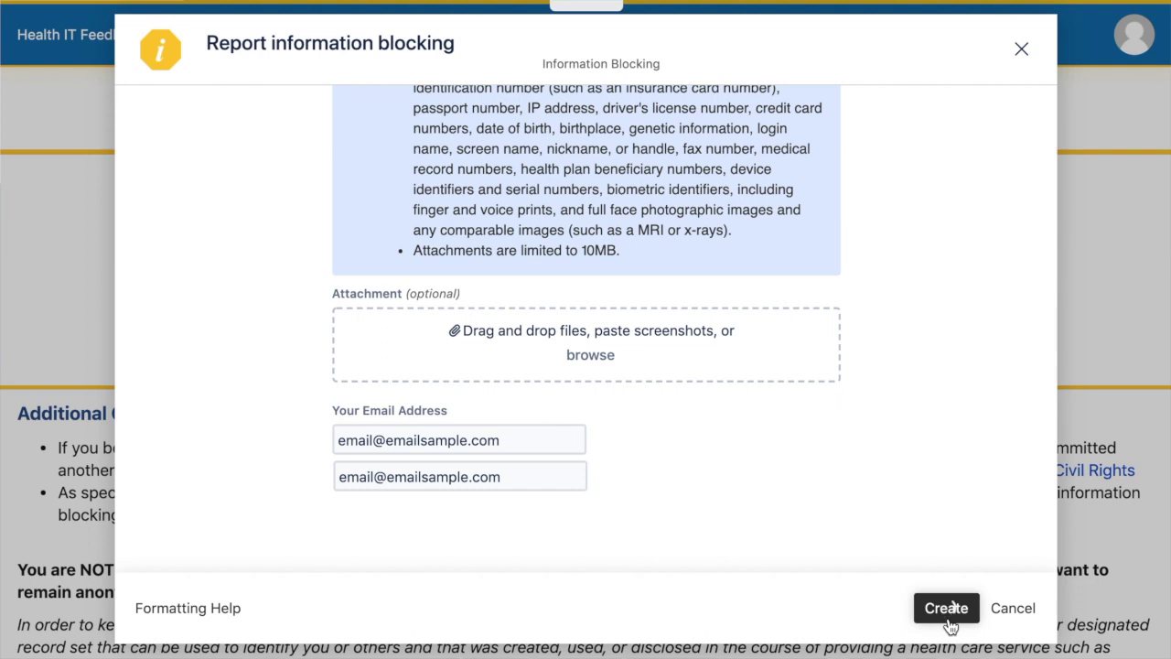
pyautogui.click(949, 618)
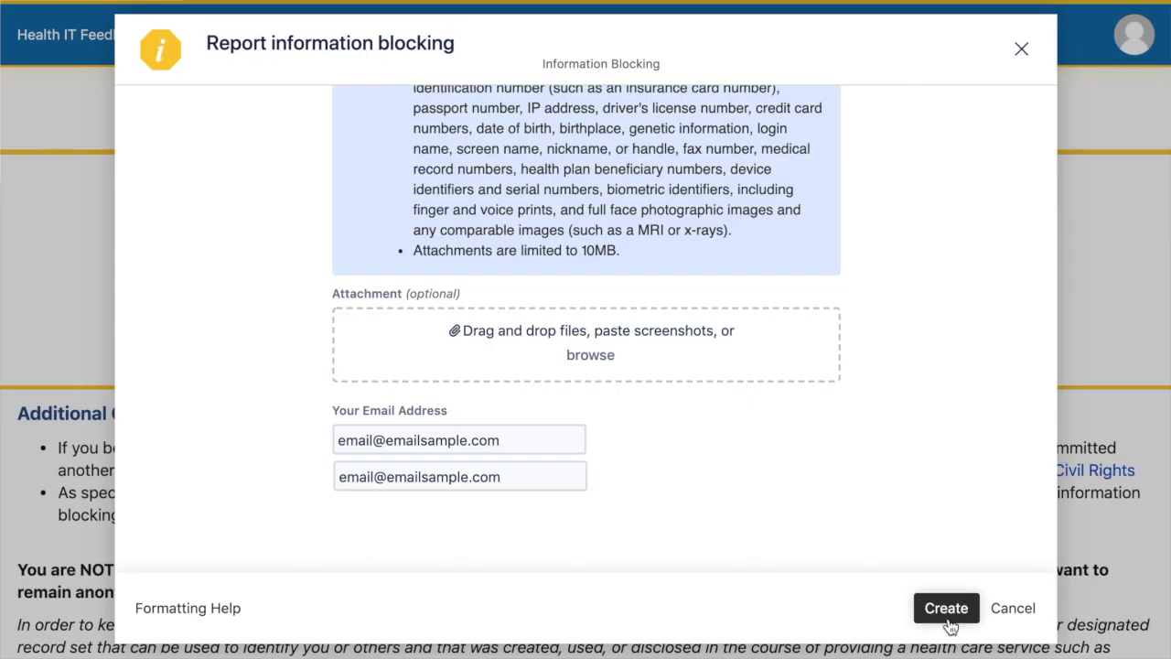
pyautogui.click(948, 609)
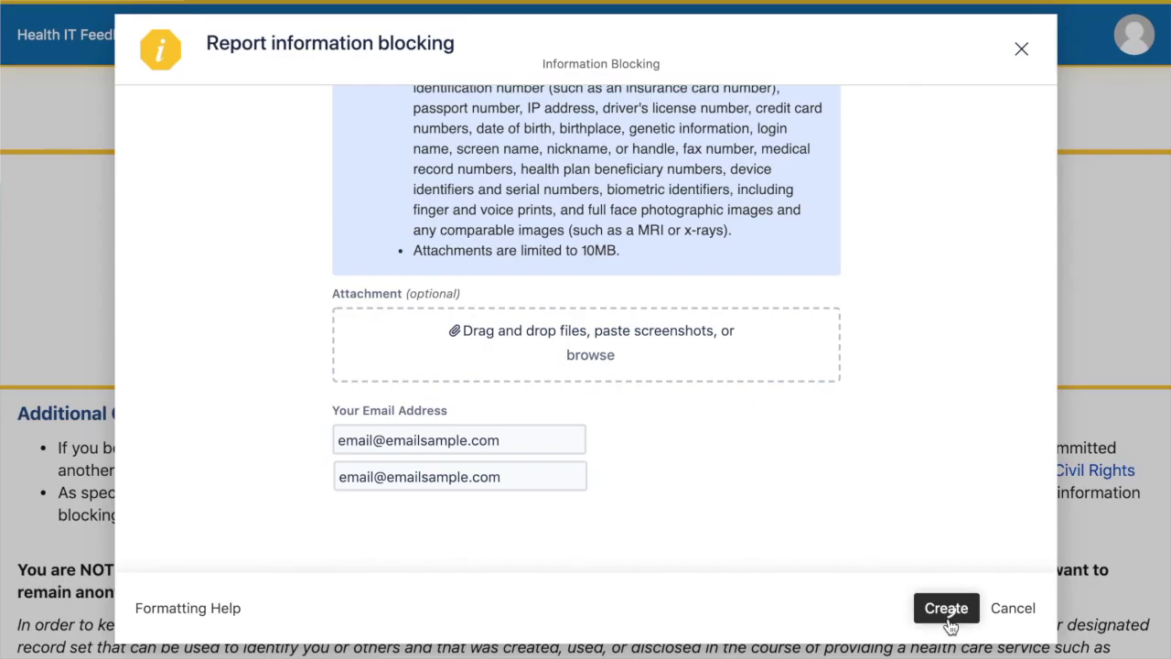